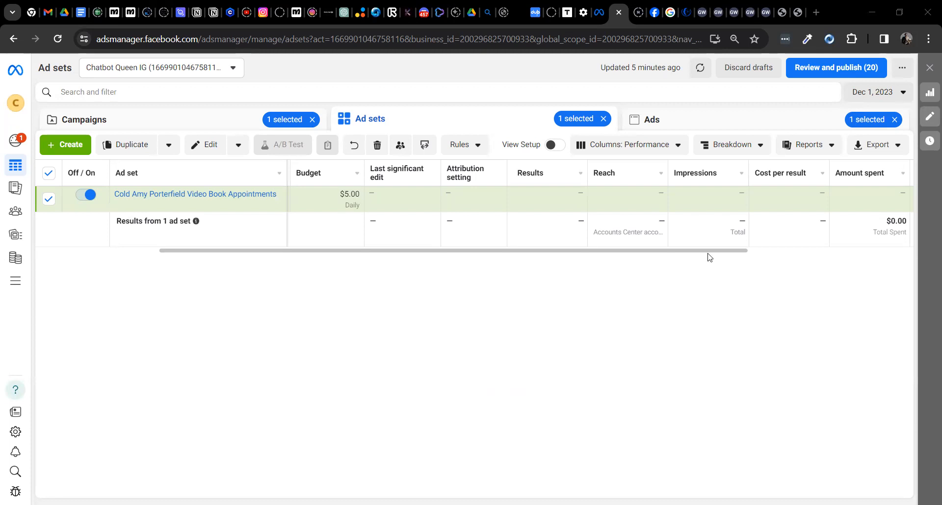
# Create a new auction campaign with the Engagement objective, using the manual engagement campaign setup.
pyautogui.click(136, 128)
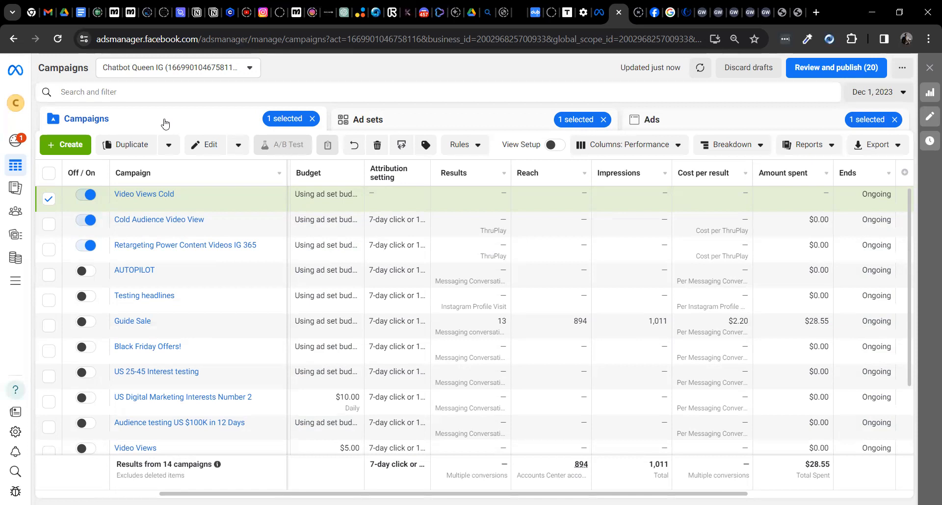
pyautogui.click(68, 150)
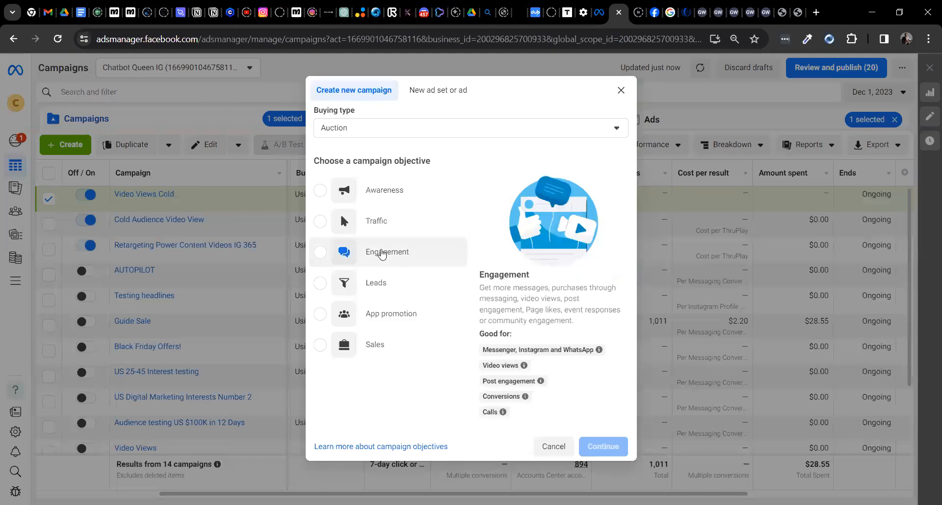
pyautogui.click(320, 252)
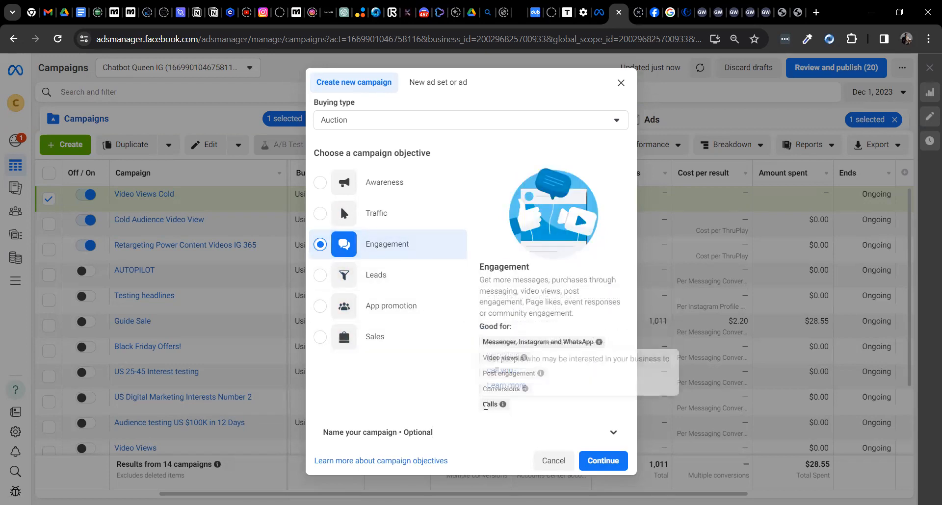
pyautogui.click(599, 463)
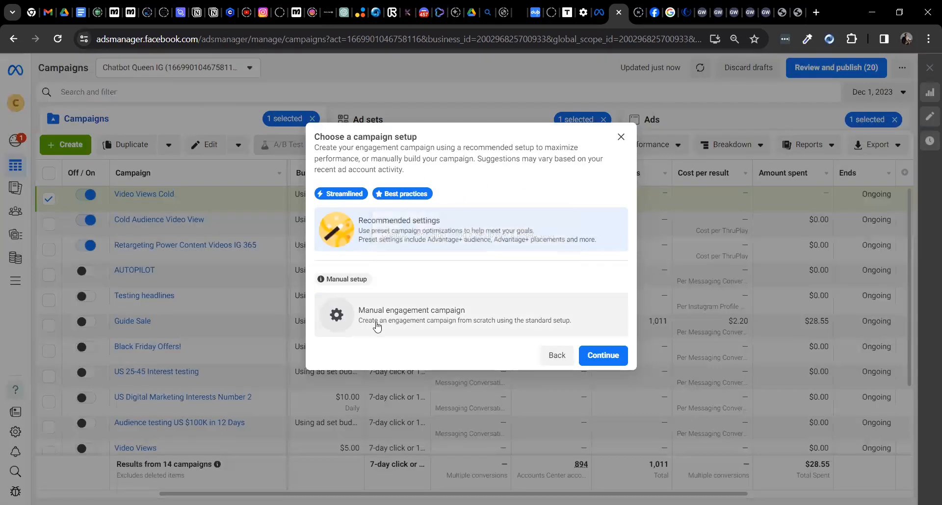
pyautogui.click(376, 327)
pyautogui.click(618, 356)
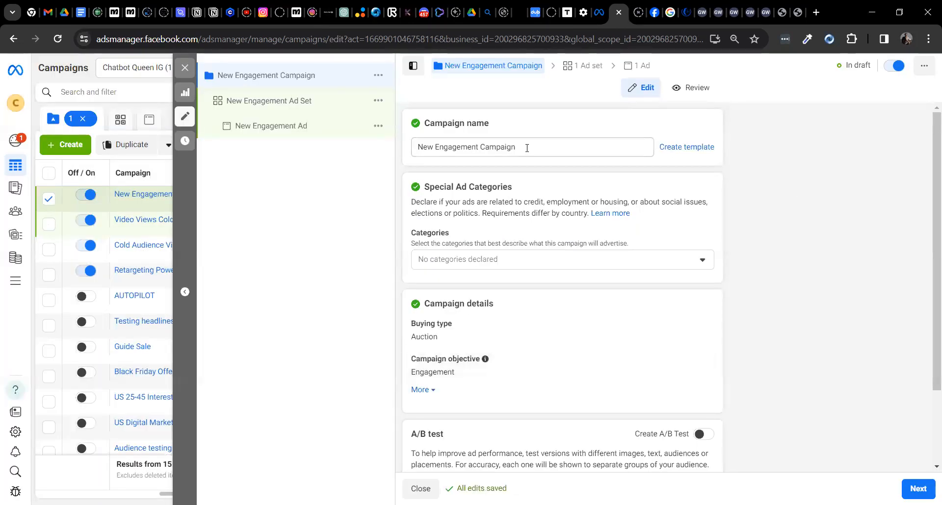
# Name the campaign "Click To Message Cold" and continue to its ad set settings.
pyautogui.moveTo(526, 148); pyautogui.dragTo(403, 151)
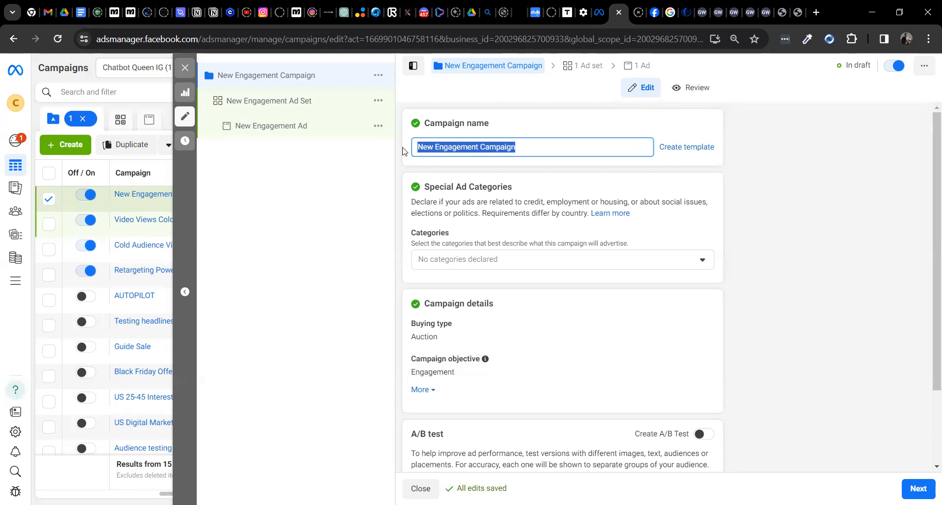
pyautogui.write('Click')
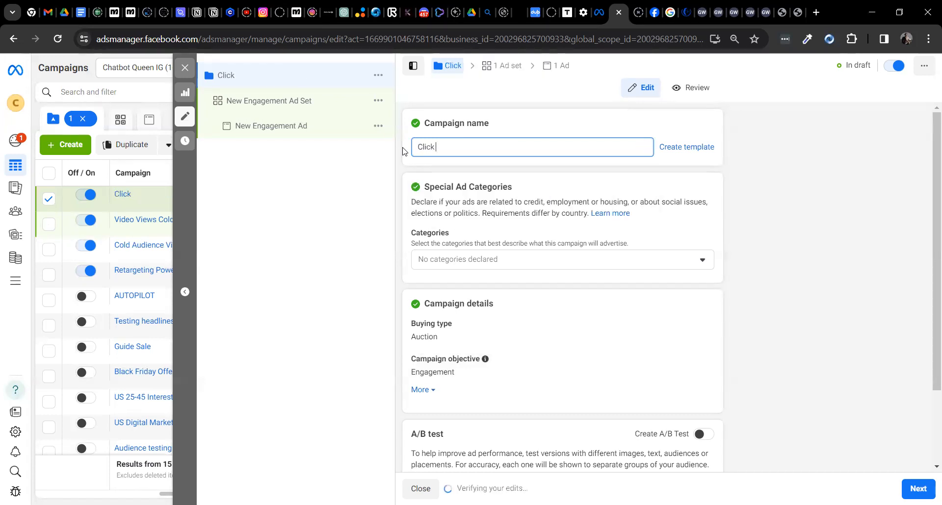
pyautogui.write(' To Mess')
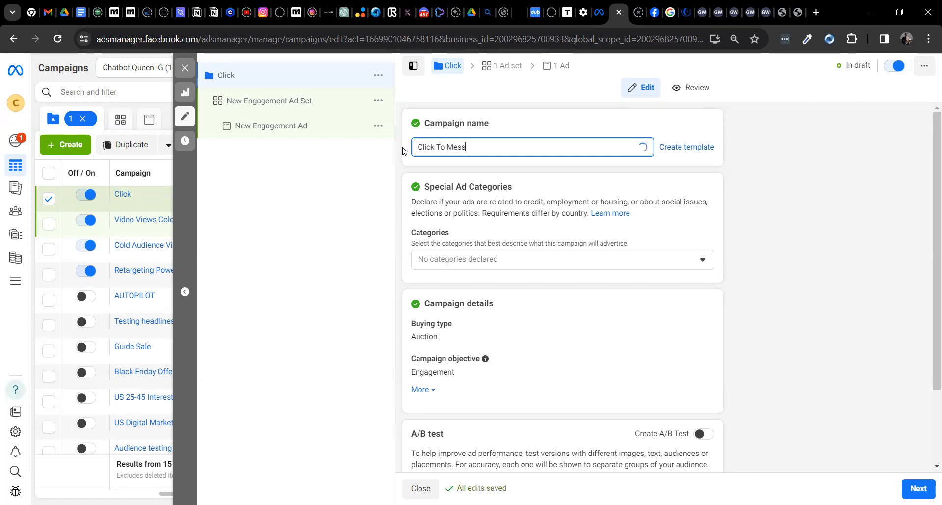
pyautogui.write('age Colsd')
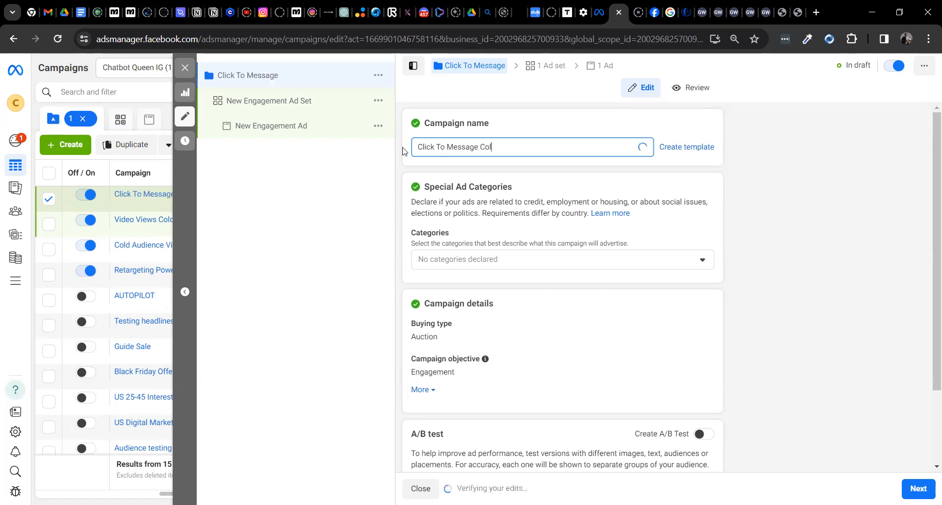
pyautogui.press('BackSpace')
pyautogui.press('BackSpace')
pyautogui.write('d')
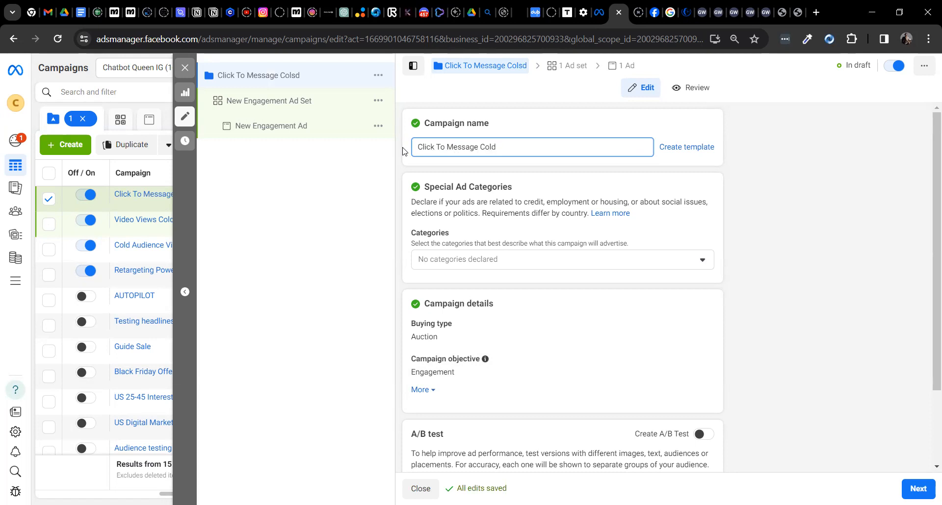
pyautogui.moveTo(934, 269); pyautogui.dragTo(926, 322)
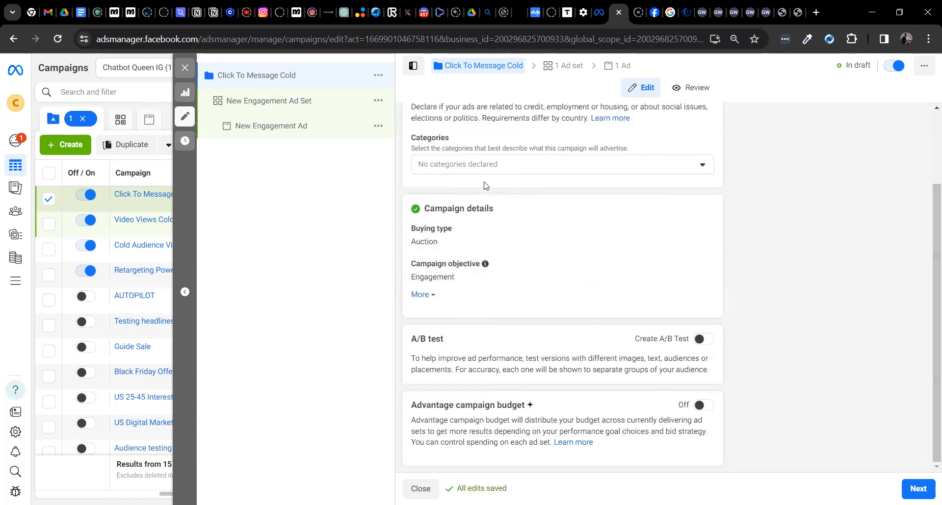
pyautogui.click(918, 488)
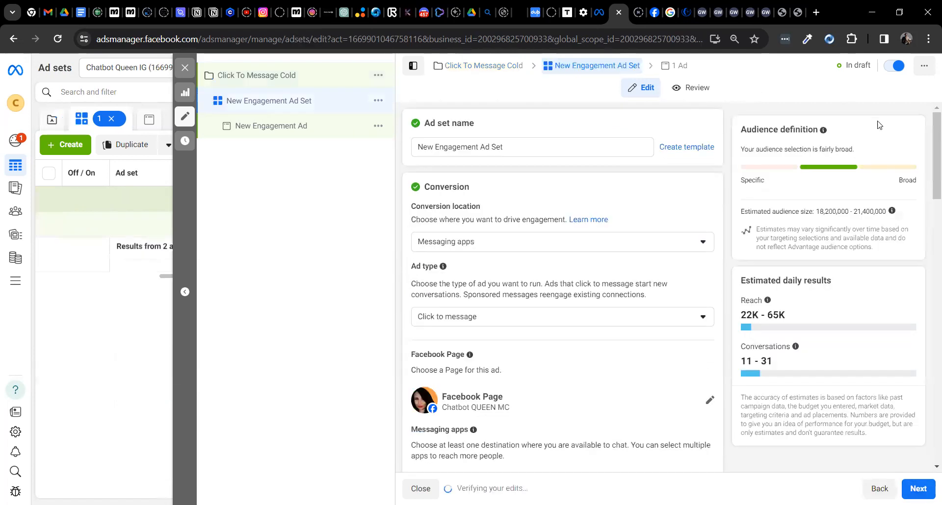
# Rename the new engagement ad set as "Cold Amy Porterfield DMs".
pyautogui.click(484, 146)
pyautogui.hotkey('ctrl', 'a')
pyautogui.write('Col')
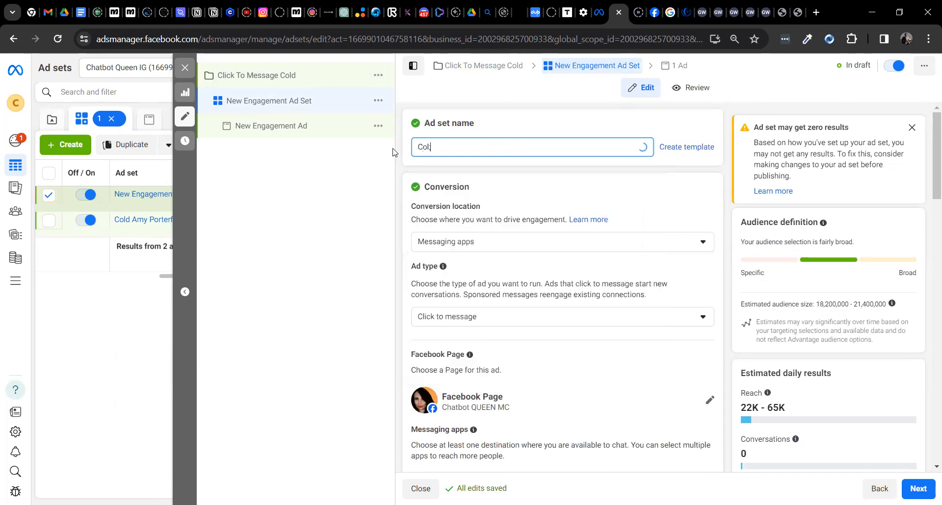
pyautogui.write('d Amy')
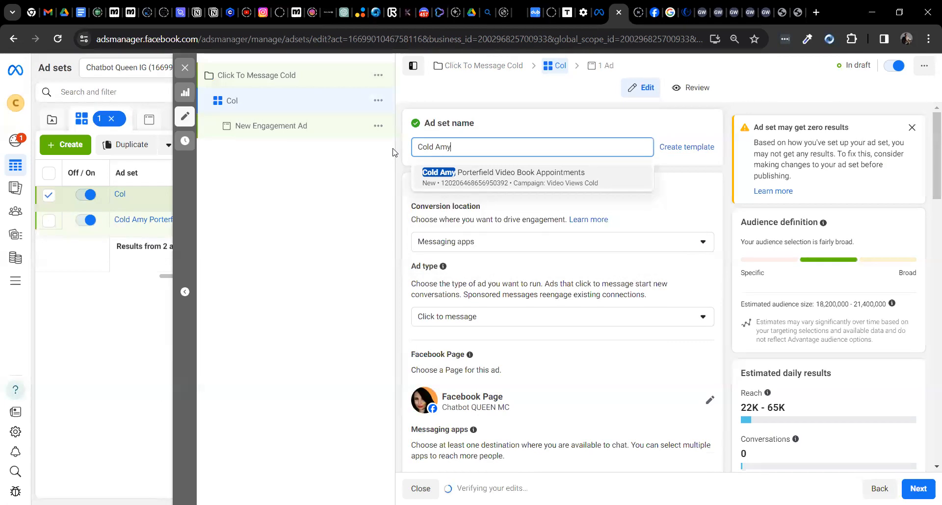
pyautogui.click(499, 174)
pyautogui.press('BackSpace')
pyautogui.press('BackSpace')
pyautogui.press('BackSpace')
pyautogui.press('BackSpace')
pyautogui.press('BackSpace')
pyautogui.press('BackSpace')
pyautogui.press('BackSpace')
pyautogui.press('BackSpace')
pyautogui.press('BackSpace')
pyautogui.press('BackSpace')
pyautogui.press('BackSpace')
pyautogui.press('BackSpace')
pyautogui.press('BackSpace')
pyautogui.press('BackSpace')
pyautogui.press('BackSpace')
pyautogui.press('BackSpace')
pyautogui.press('BackSpace')
pyautogui.press('BackSpace')
pyautogui.press('BackSpace')
pyautogui.press('BackSpace')
pyautogui.press('BackSpace')
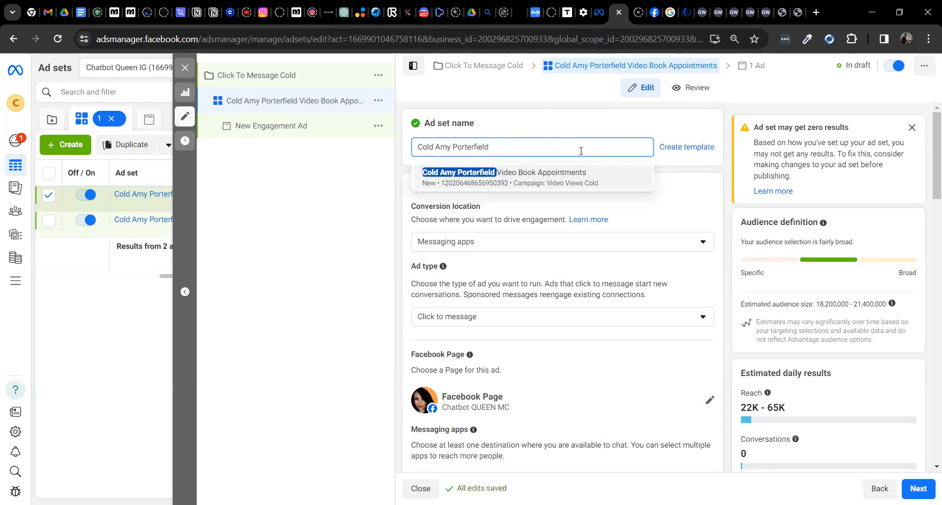
pyautogui.write('D')
pyautogui.press('BackSpace')
pyautogui.write('DMs')
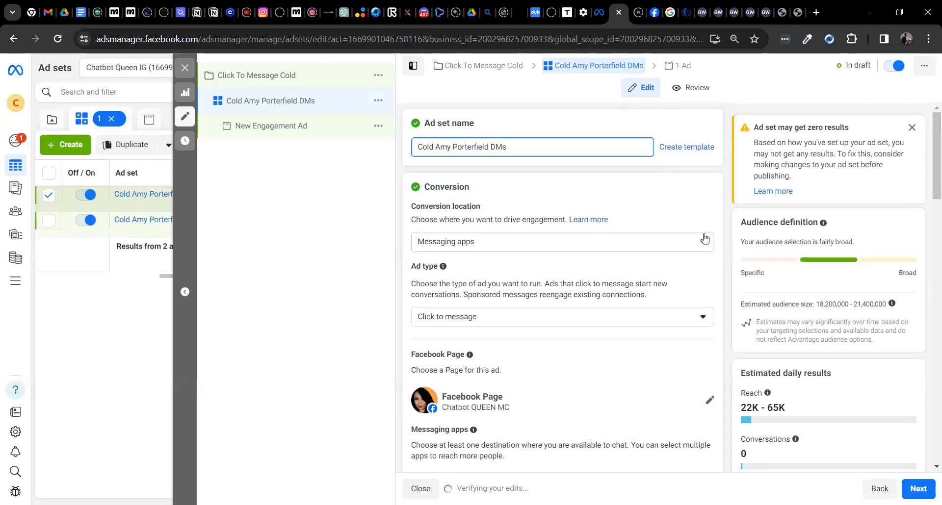
# Keep Messaging apps as the conversion location and deselect Messenger, leaving Instagram as the only messaging destination.
pyautogui.click(706, 245)
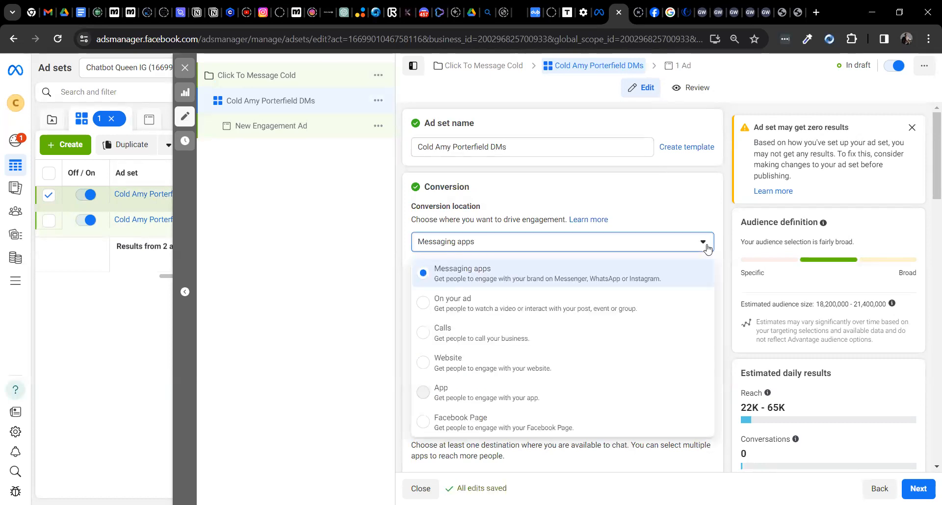
pyautogui.click(707, 247)
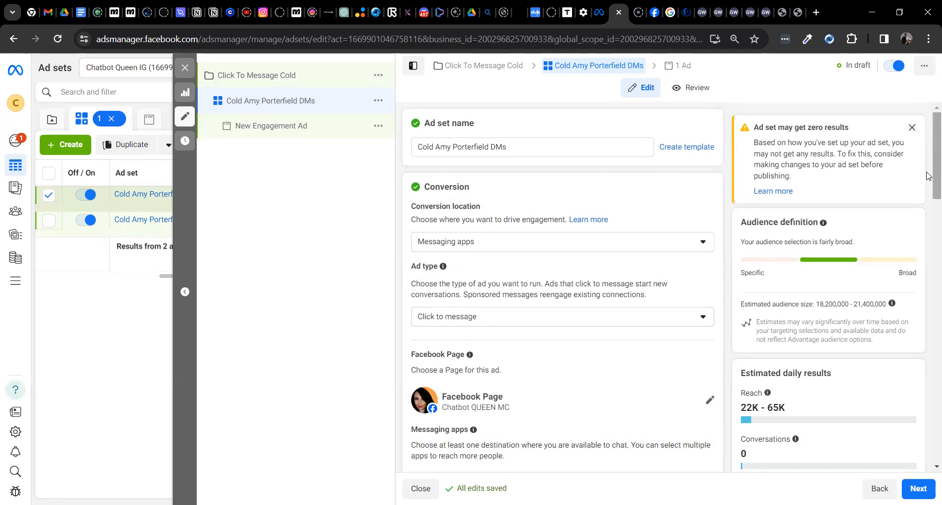
pyautogui.moveTo(928, 179); pyautogui.dragTo(931, 218)
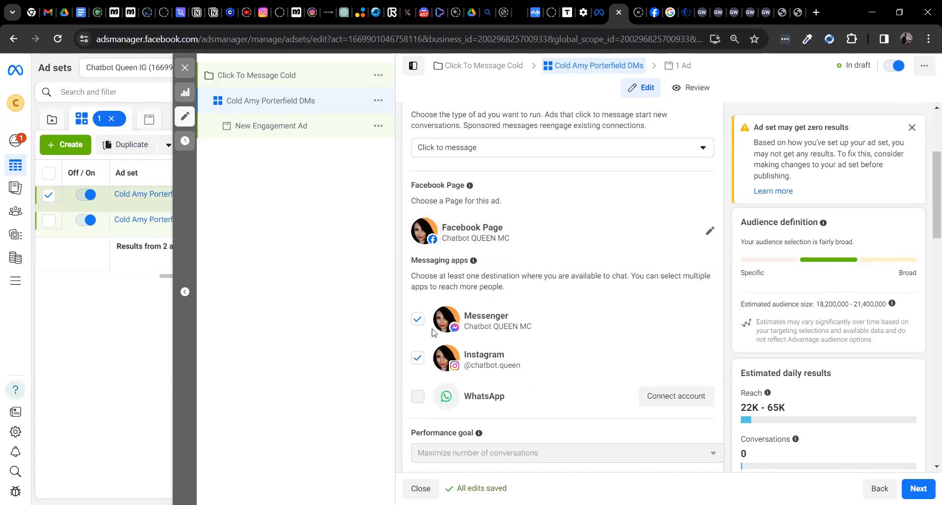
pyautogui.click(416, 321)
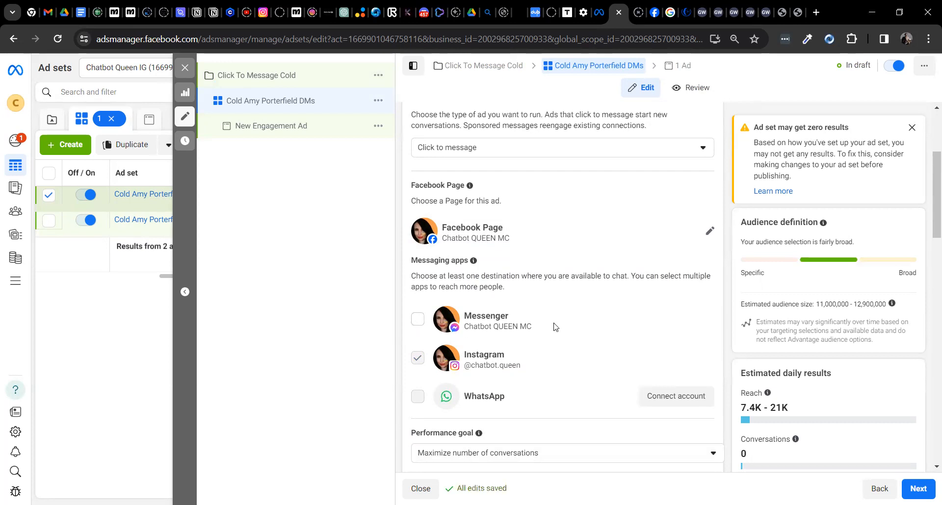
pyautogui.click(417, 322)
# Set the ad set's daily budget to $5.00.
pyautogui.moveTo(928, 176); pyautogui.dragTo(928, 273)
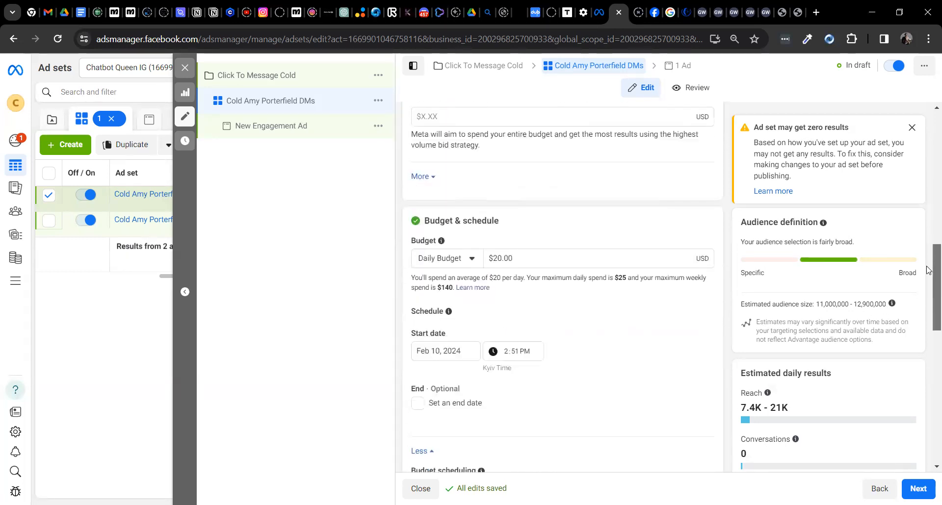
pyautogui.click(501, 254)
pyautogui.press('BackSpace')
pyautogui.press('BackSpace')
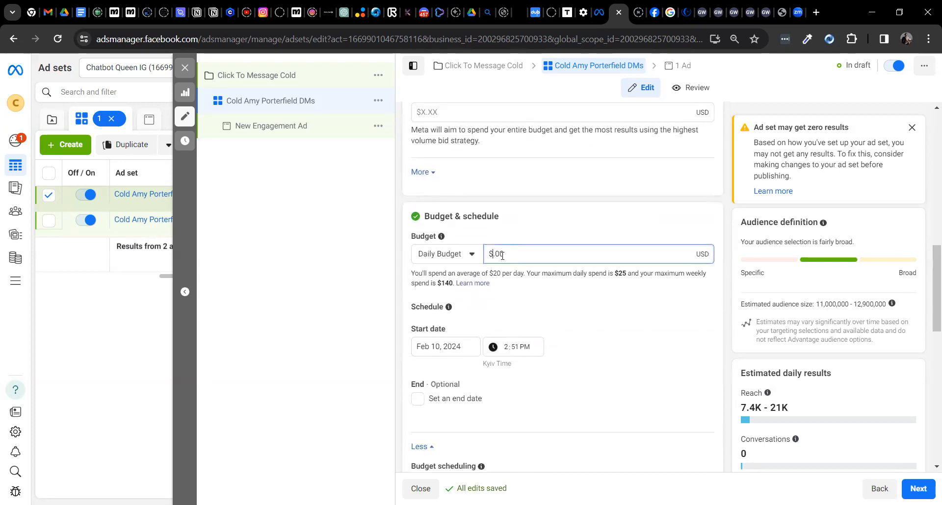
pyautogui.write('5')
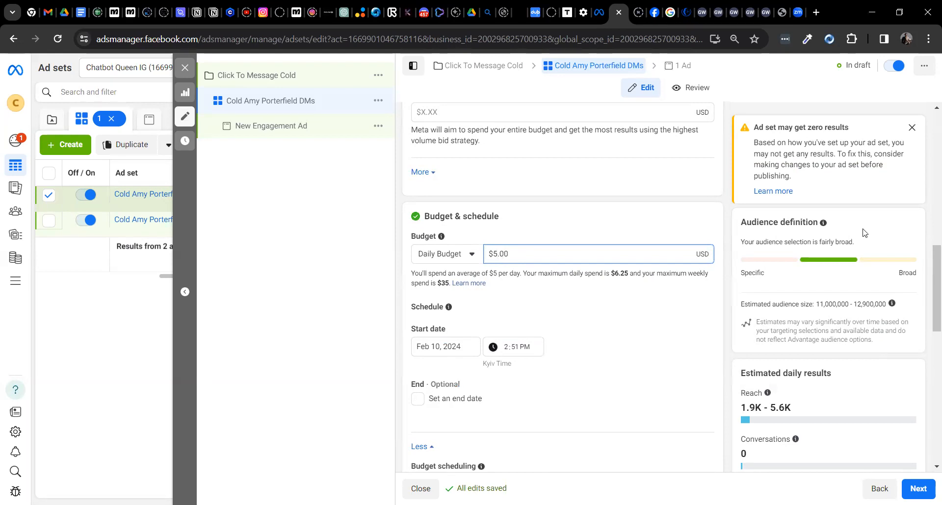
# Remove Ukraine from the ad set's audience locations and include the United States instead.
pyautogui.moveTo(929, 274); pyautogui.dragTo(928, 305)
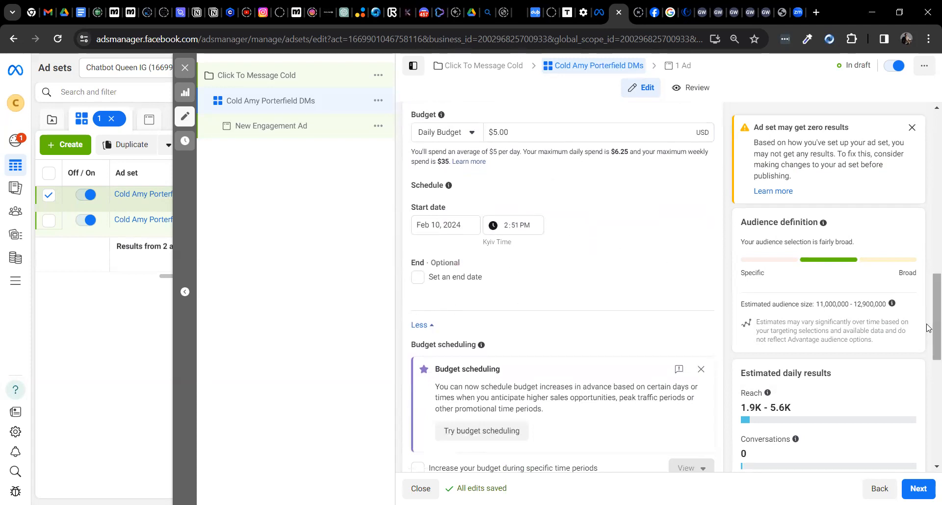
pyautogui.moveTo(929, 300); pyautogui.dragTo(928, 334)
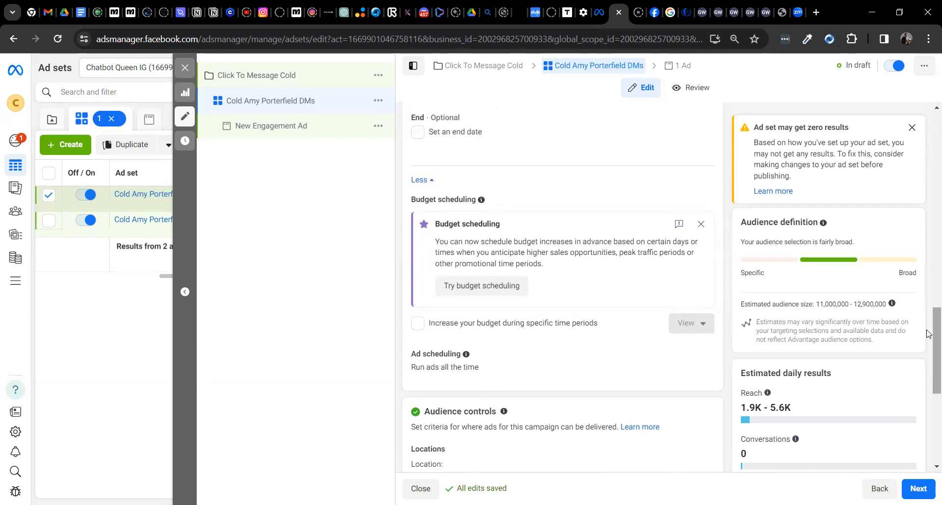
pyautogui.moveTo(927, 333); pyautogui.dragTo(927, 342)
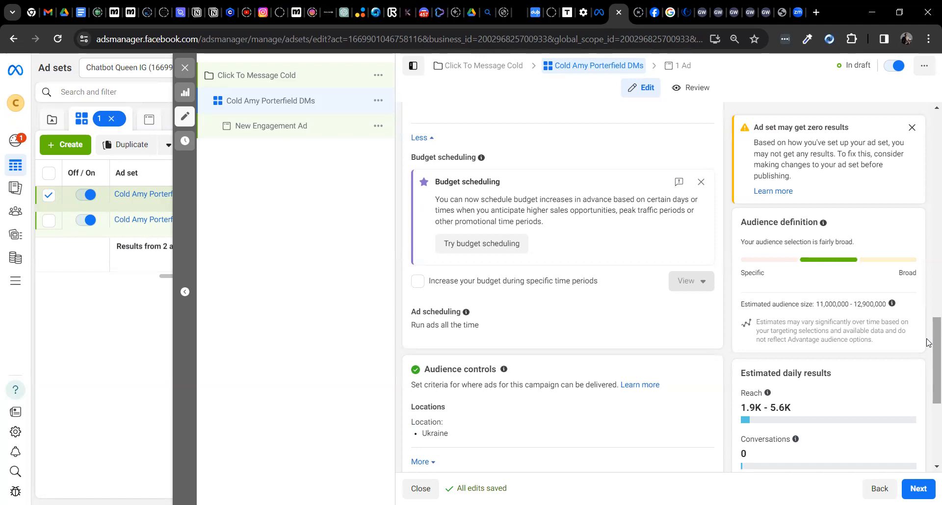
pyautogui.moveTo(928, 342); pyautogui.dragTo(928, 390)
pyautogui.moveTo(591, 225)
pyautogui.click(702, 209)
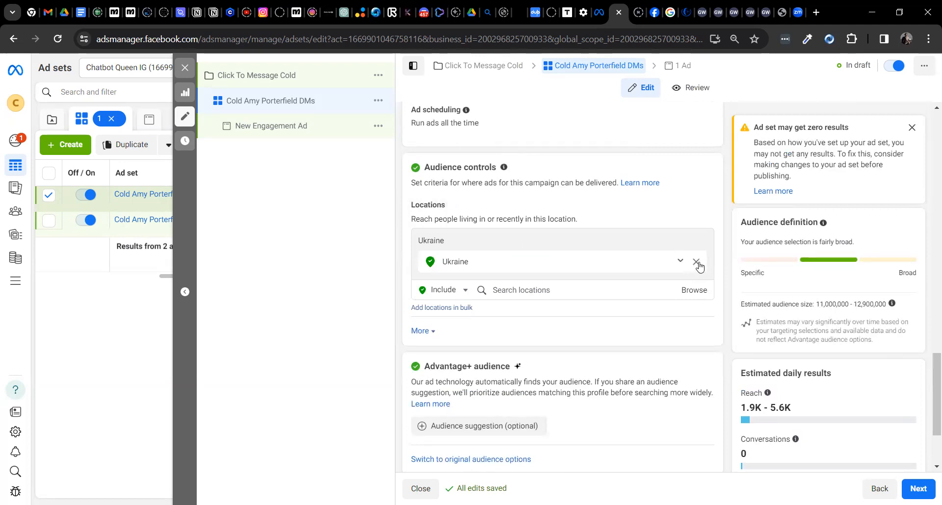
pyautogui.click(696, 262)
pyautogui.click(505, 270)
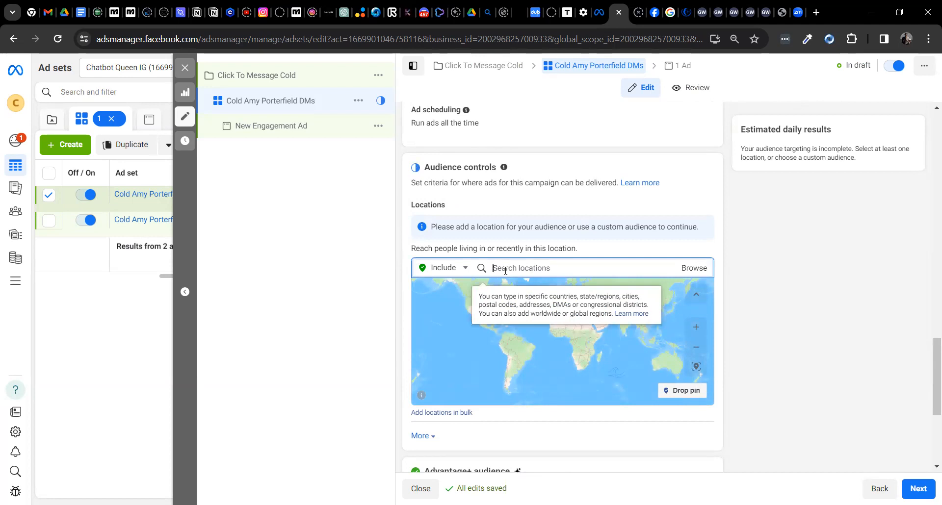
pyautogui.write('USA')
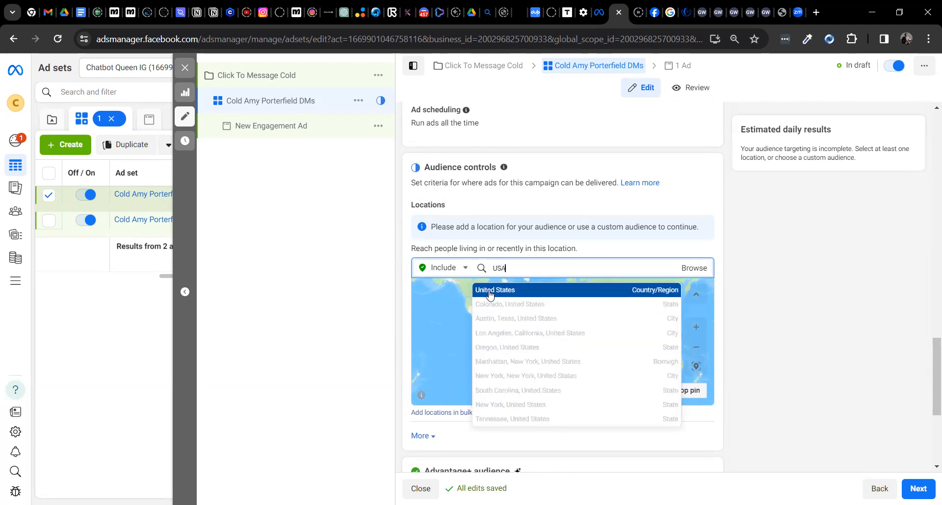
pyautogui.click(490, 290)
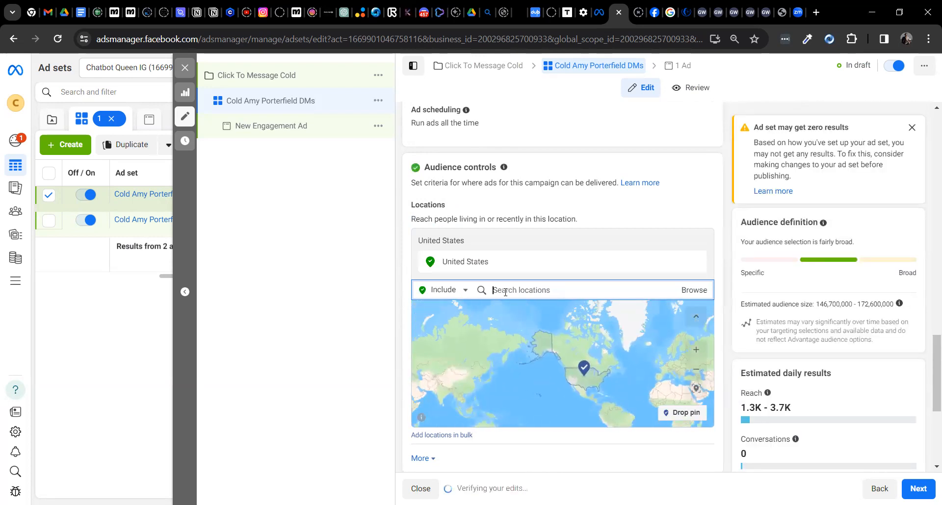
# Add Canada, Australia and New Zealand as further included countries in the audience locations.
pyautogui.write('c')
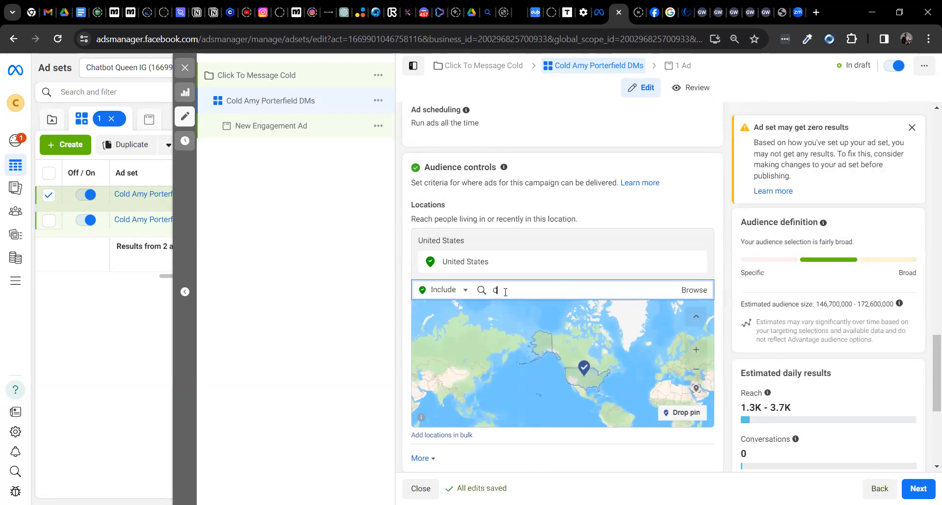
pyautogui.write('anada')
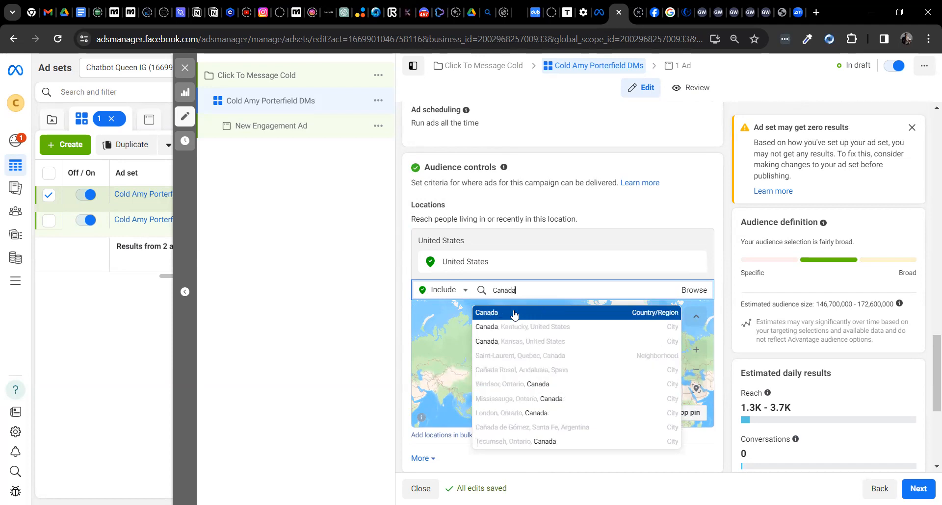
pyautogui.click(514, 314)
pyautogui.write('Australia')
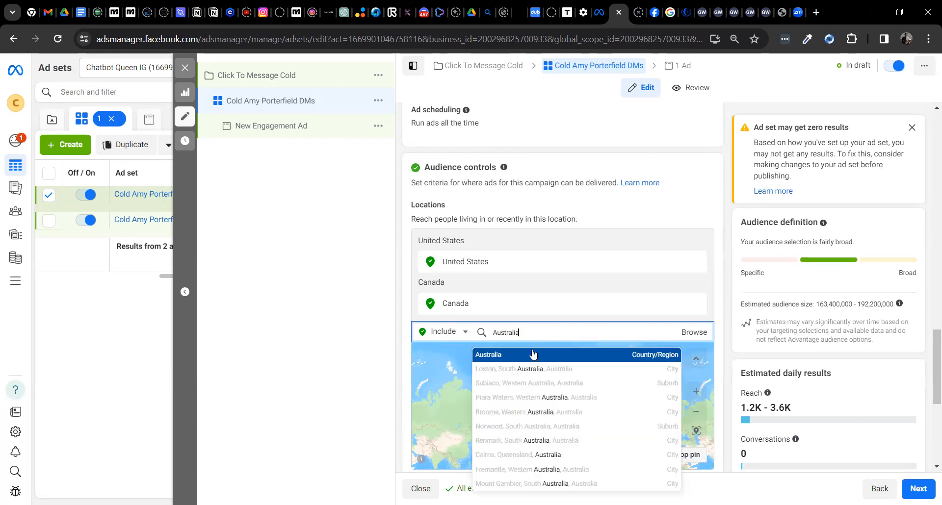
pyautogui.click(533, 355)
pyautogui.write('New Zealand')
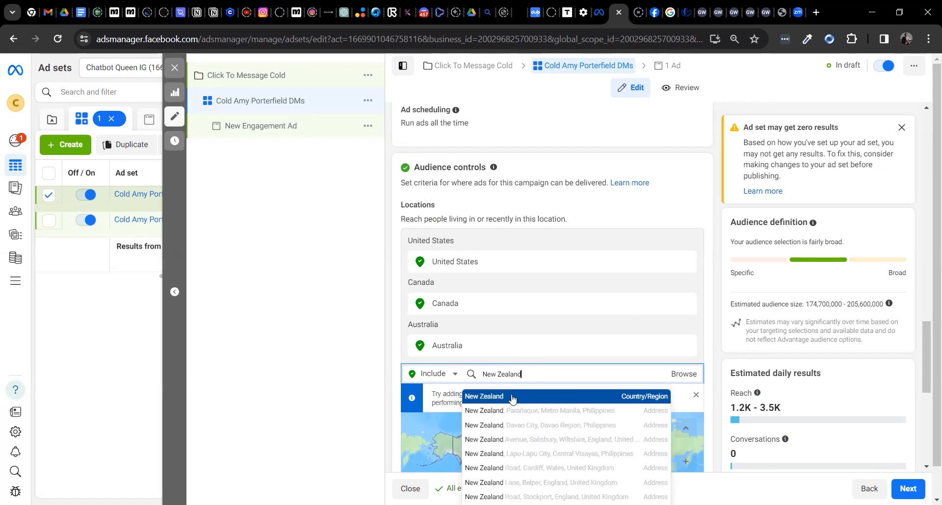
pyautogui.click(512, 398)
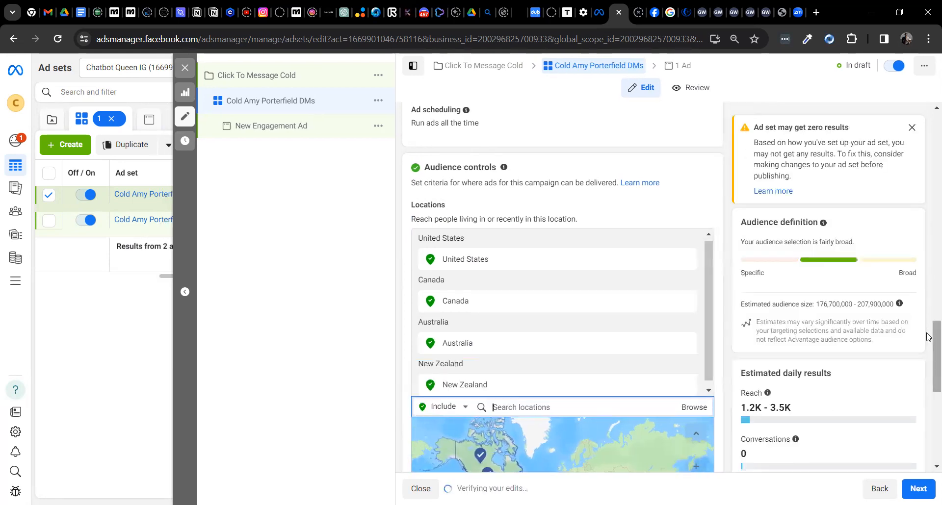
# Expand the additional audience controls and review the custom audiences available for exclusion.
pyautogui.moveTo(929, 336); pyautogui.dragTo(929, 428)
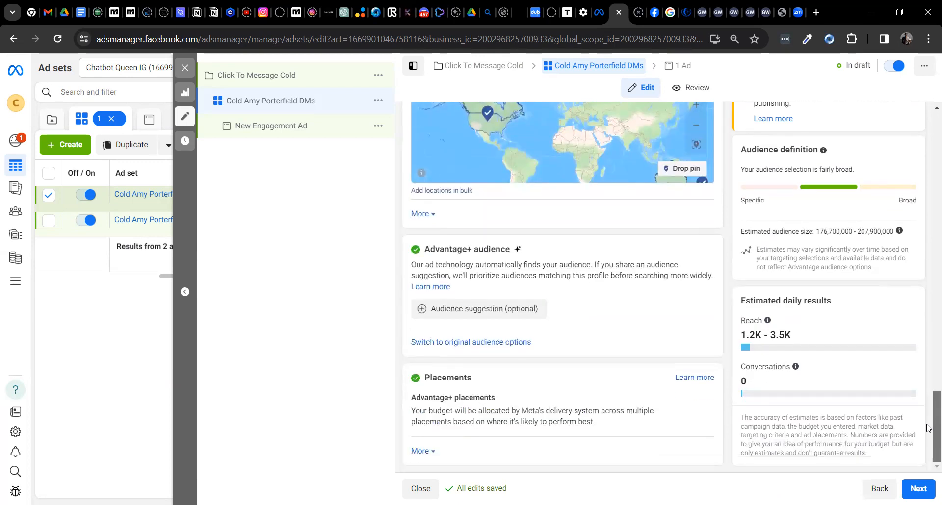
pyautogui.click(430, 217)
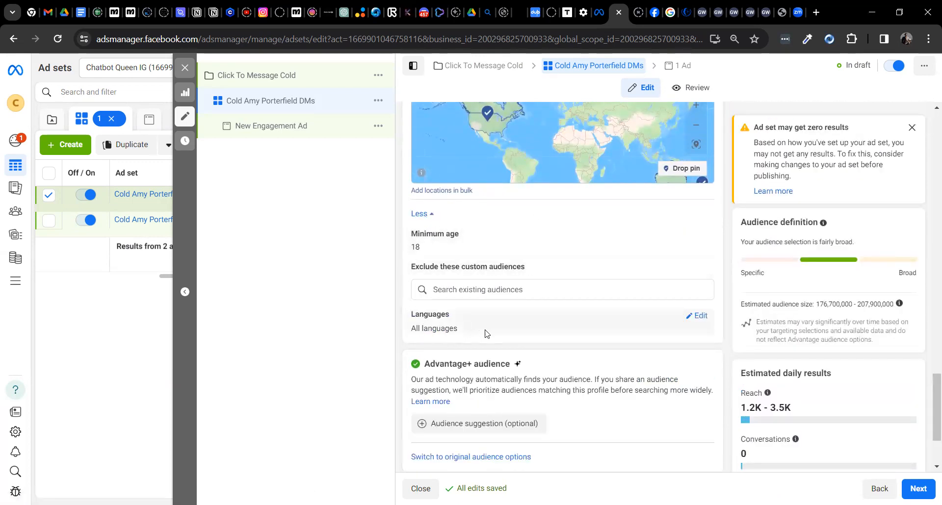
pyautogui.click(485, 288)
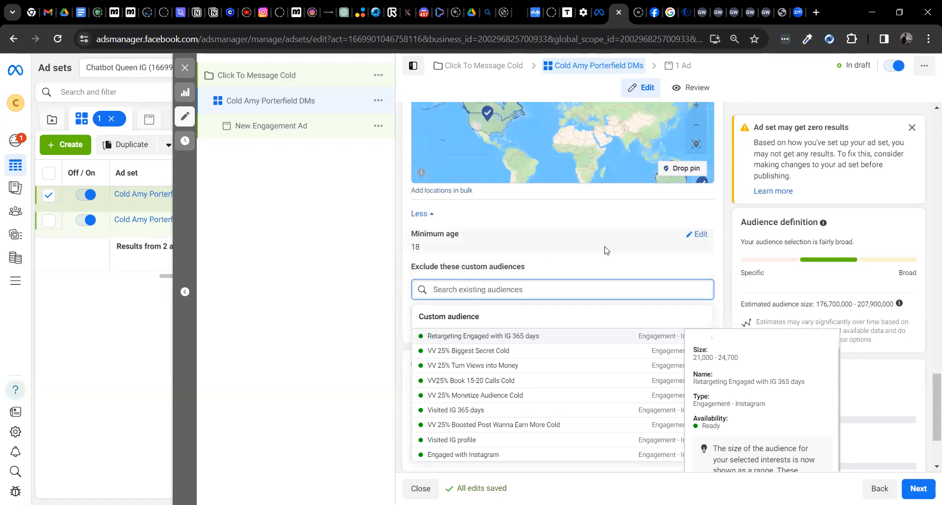
pyautogui.click(718, 263)
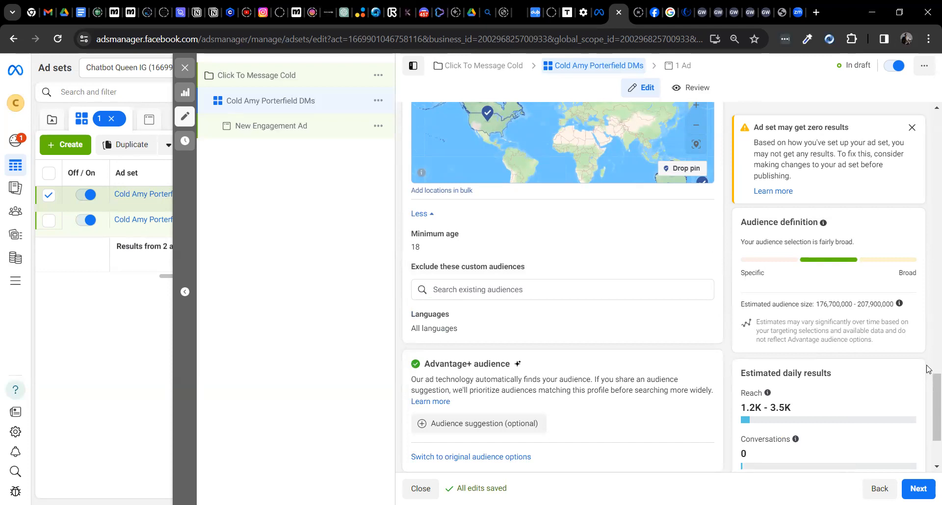
# Add the lookalike audience "Lookalike (US, 1%) - Retargeting Engaged with IG" as a custom audience suggestion under Advantage+ audience.
pyautogui.scroll(-3, 575, 326)
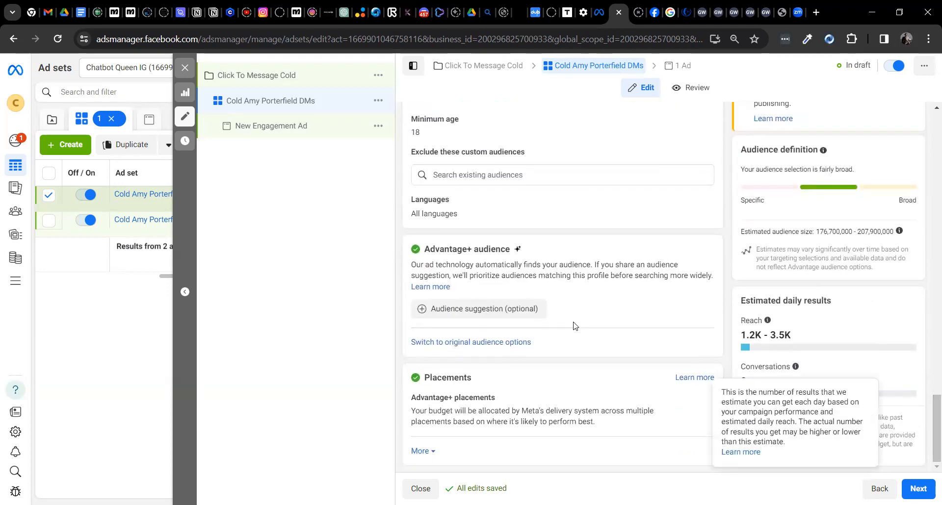
pyautogui.click(519, 310)
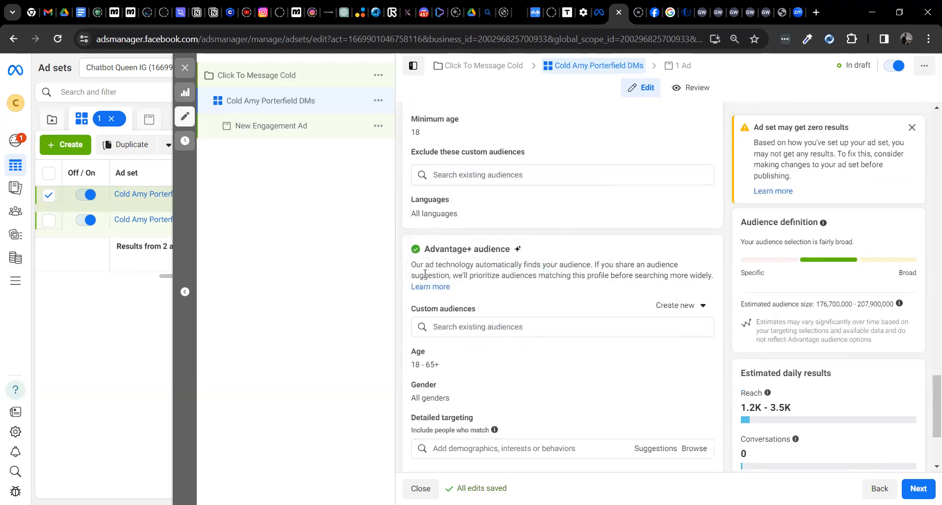
pyautogui.click(446, 327)
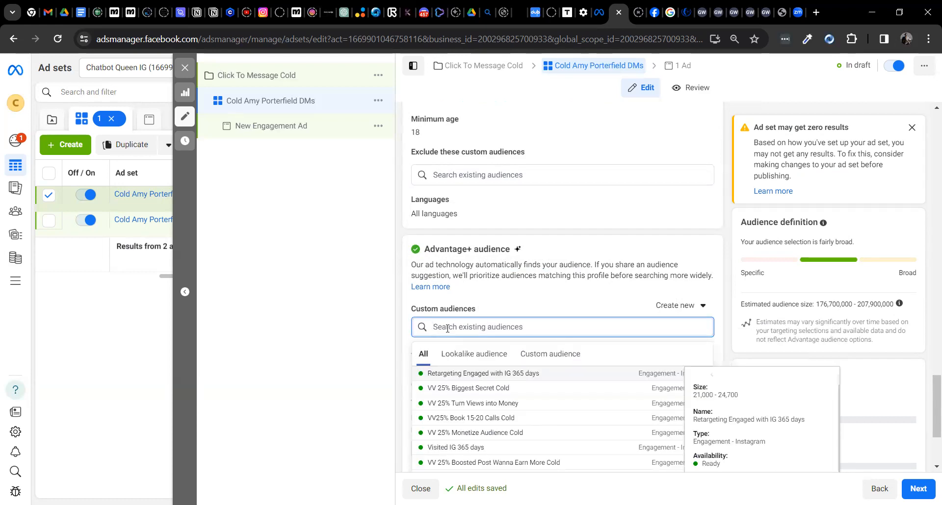
pyautogui.moveTo(933, 393); pyautogui.dragTo(933, 420)
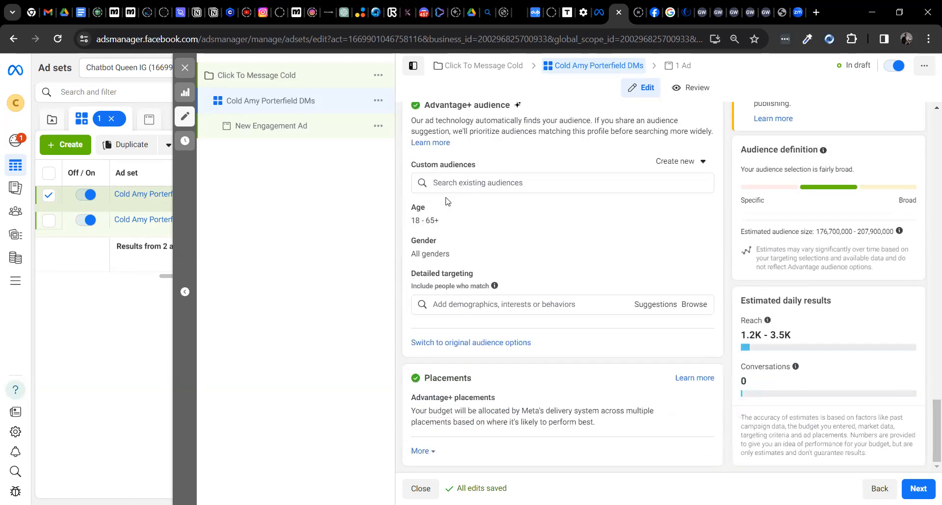
pyautogui.click(438, 177)
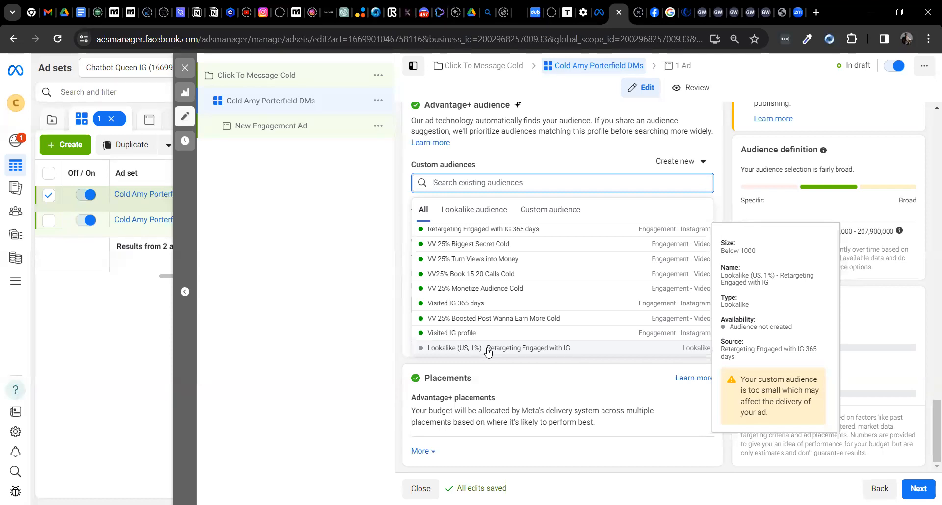
pyautogui.click(467, 209)
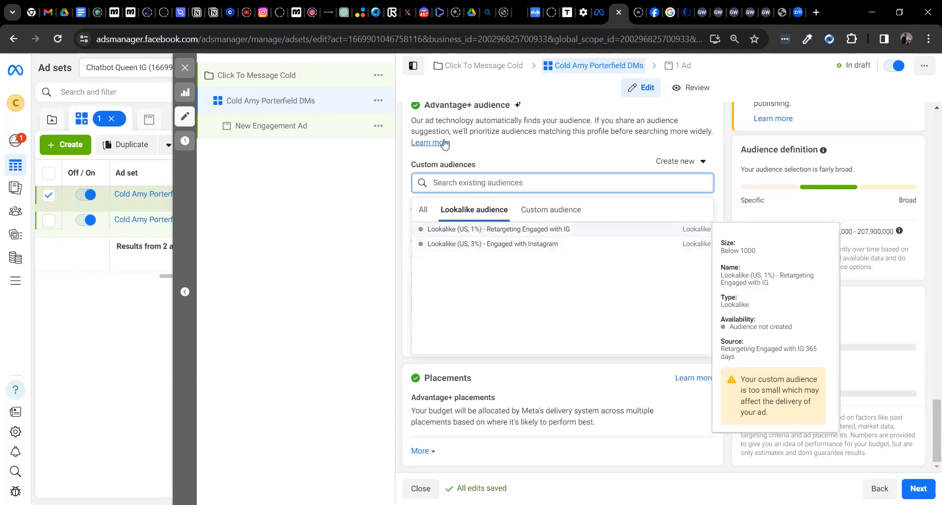
pyautogui.click(471, 230)
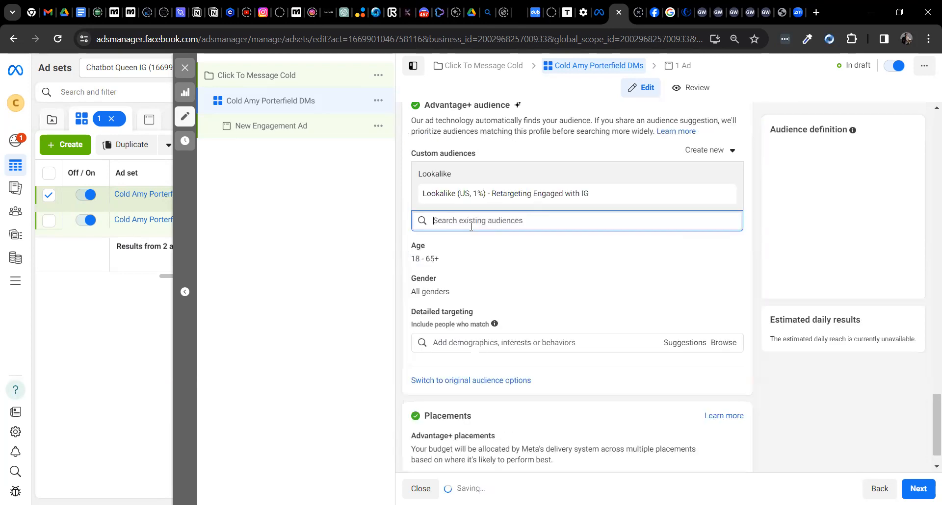
pyautogui.click(403, 212)
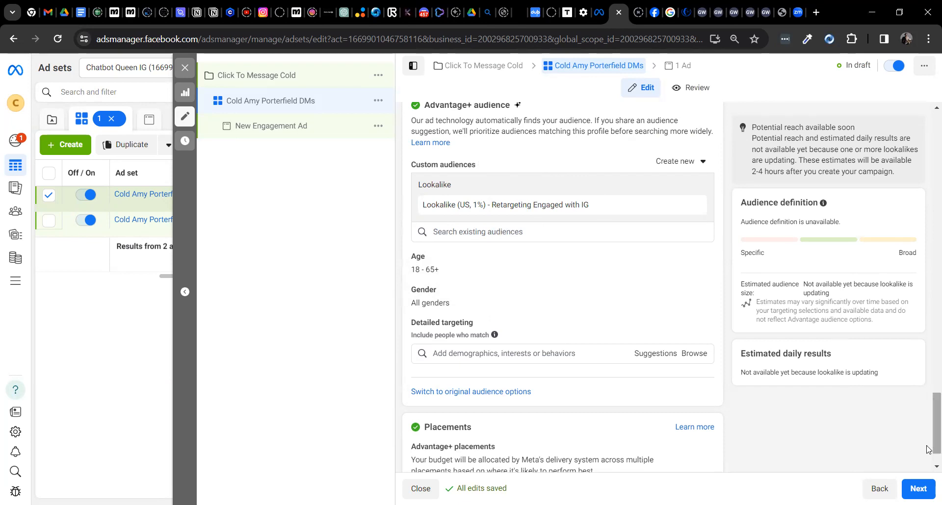
# Open the age and gender options of the audience suggestion for editing.
pyautogui.scroll(-1, 928, 413)
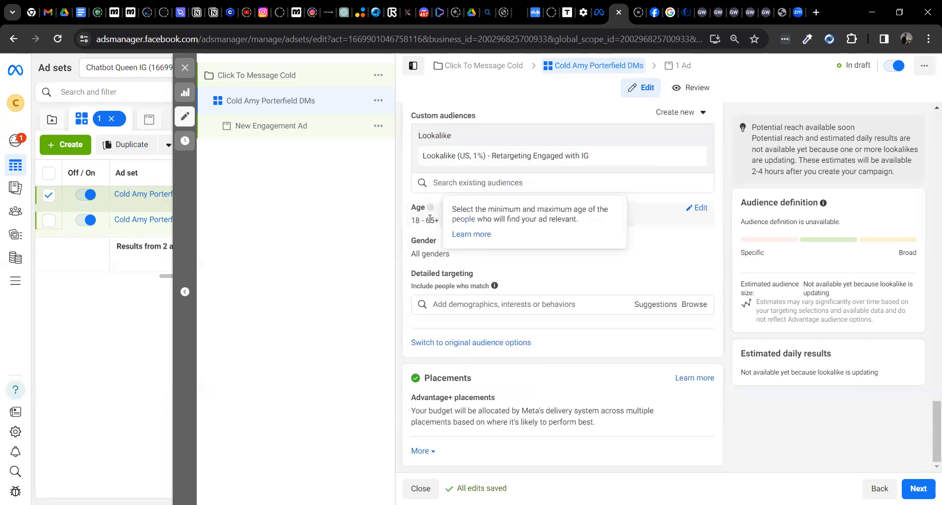
pyautogui.click(700, 209)
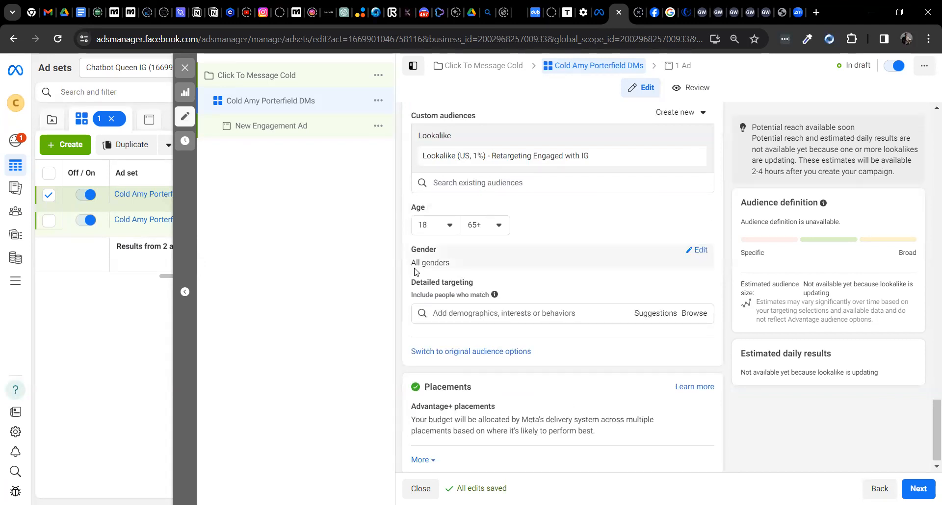
pyautogui.click(700, 251)
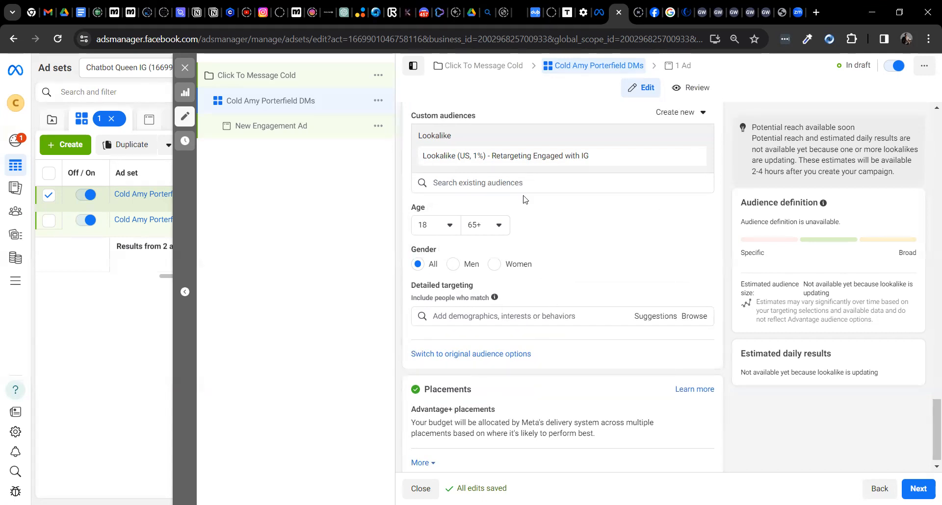
# Switch the ad set's placements to Manual placements.
pyautogui.scroll(-1, 932, 451)
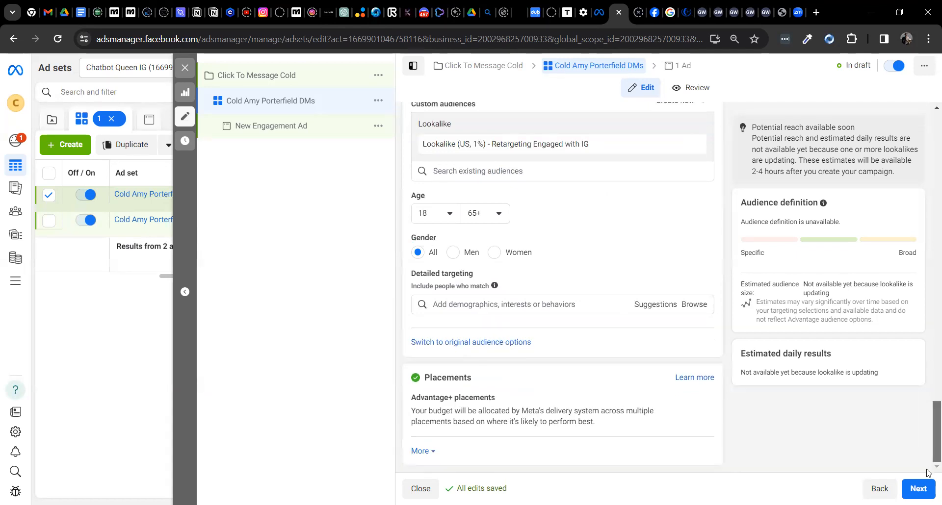
pyautogui.moveTo(693, 400)
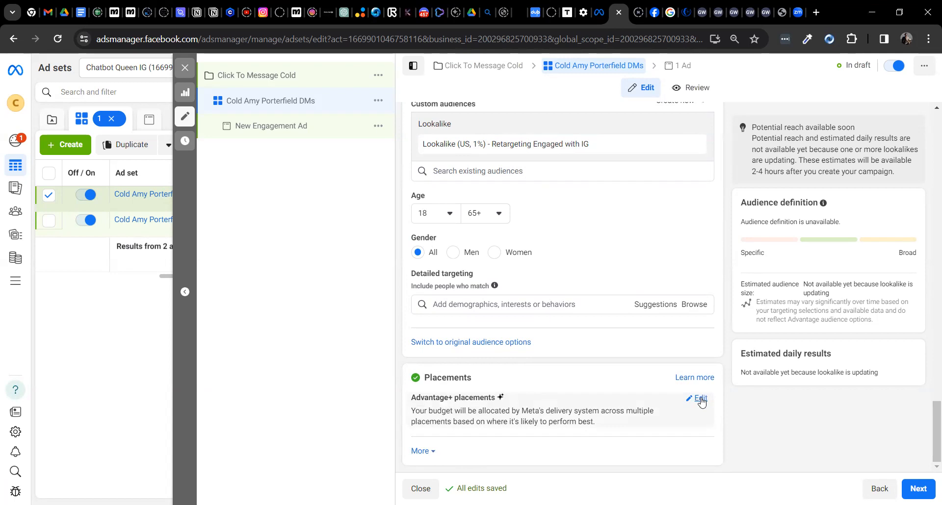
pyautogui.click(700, 399)
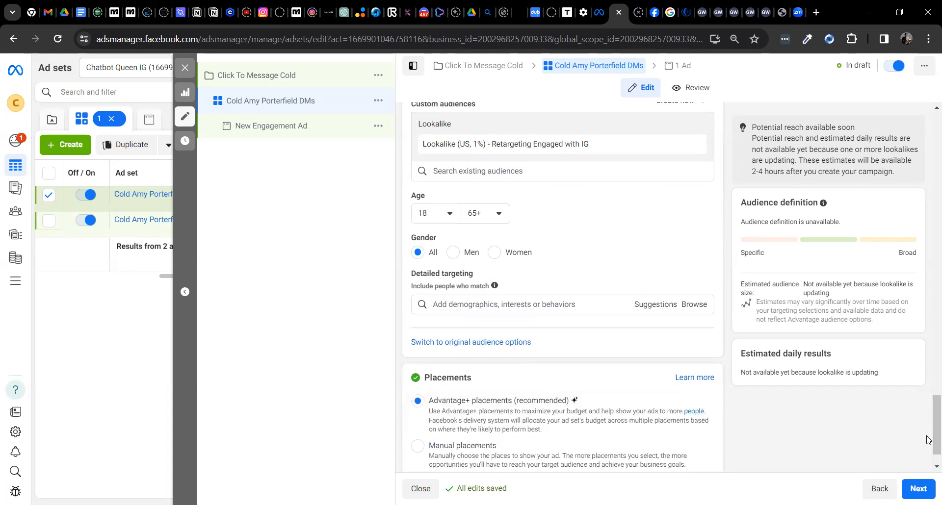
pyautogui.scroll(-2, 927, 457)
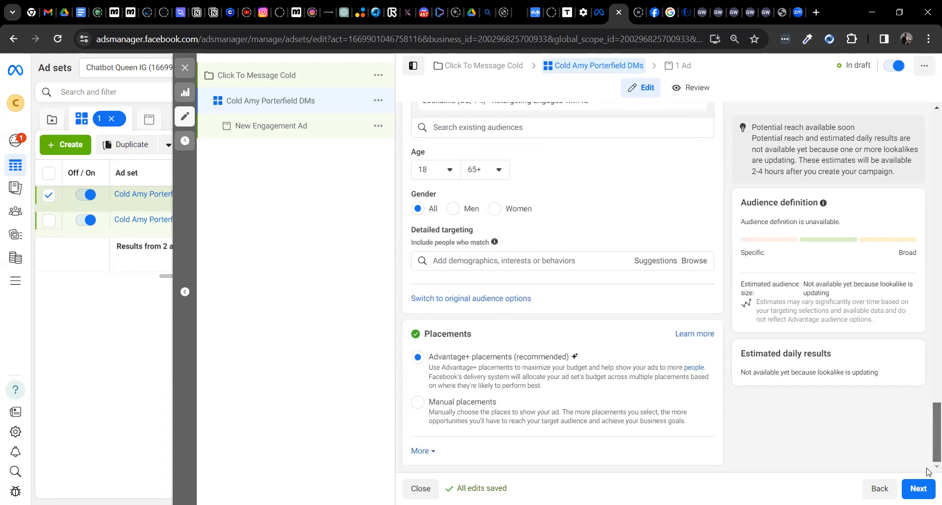
pyautogui.click(416, 401)
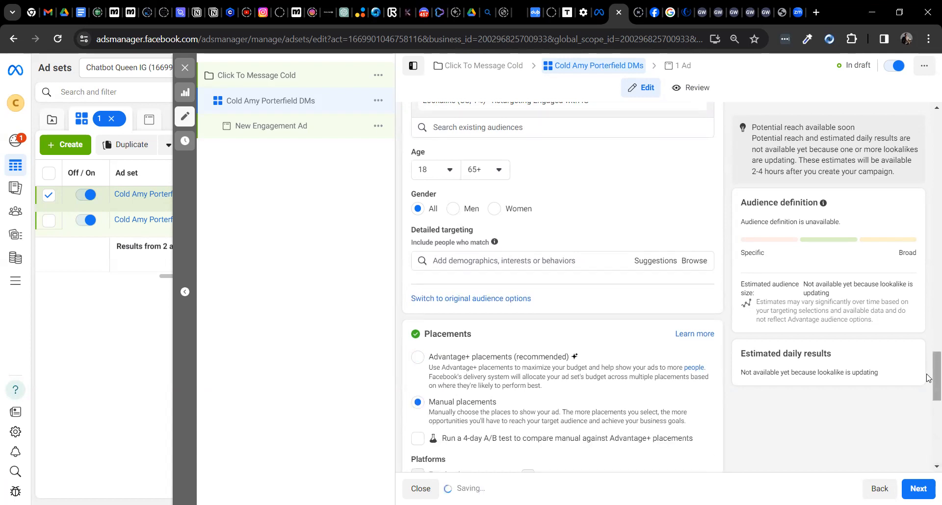
# Expand the placement groups for in-stream ads and for Stories and Reels to review their individual placements.
pyautogui.scroll(-3, 927, 417)
pyautogui.moveTo(926, 414); pyautogui.dragTo(928, 432)
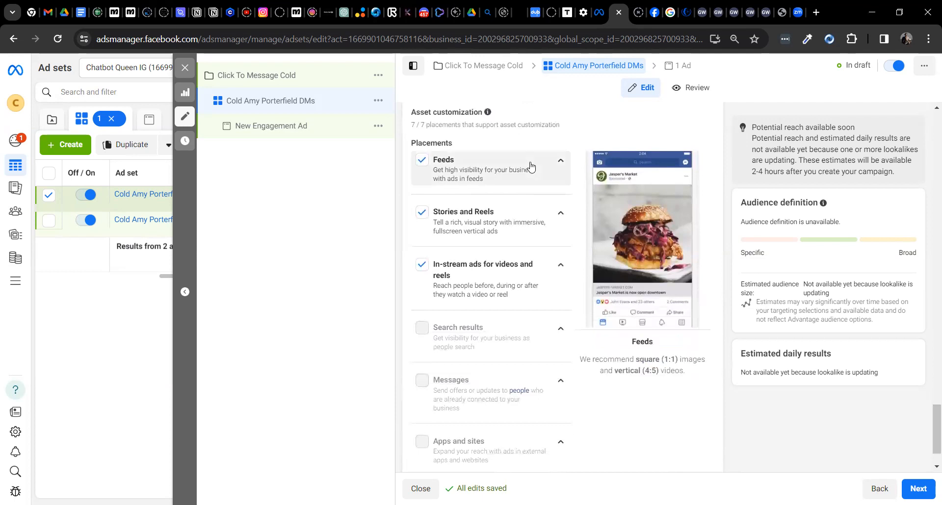
pyautogui.click(560, 269)
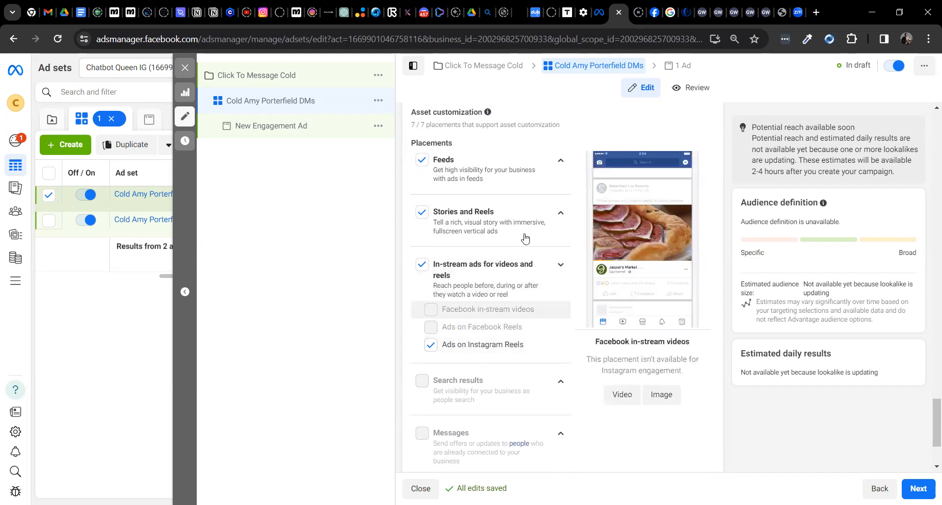
pyautogui.click(562, 216)
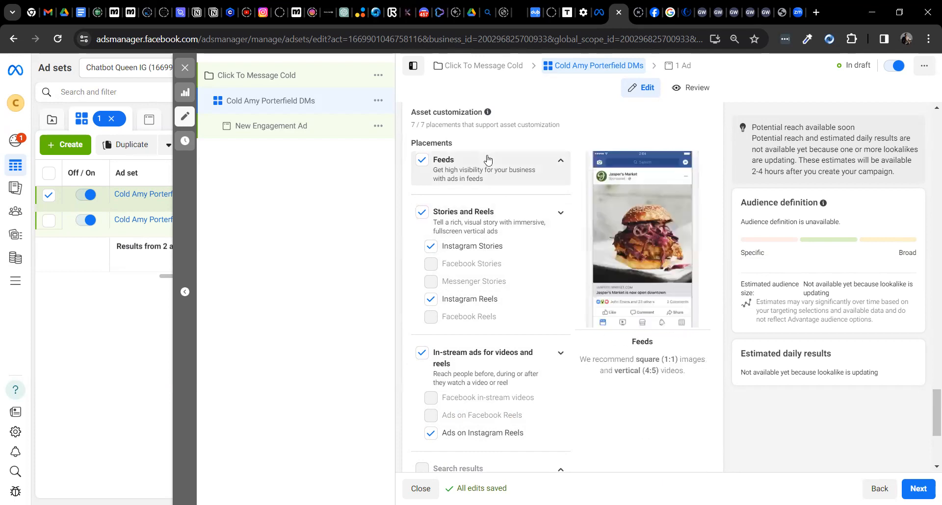
# Deselect Instagram Explore home and Instagram Explore in the Feeds placements.
pyautogui.click(559, 165)
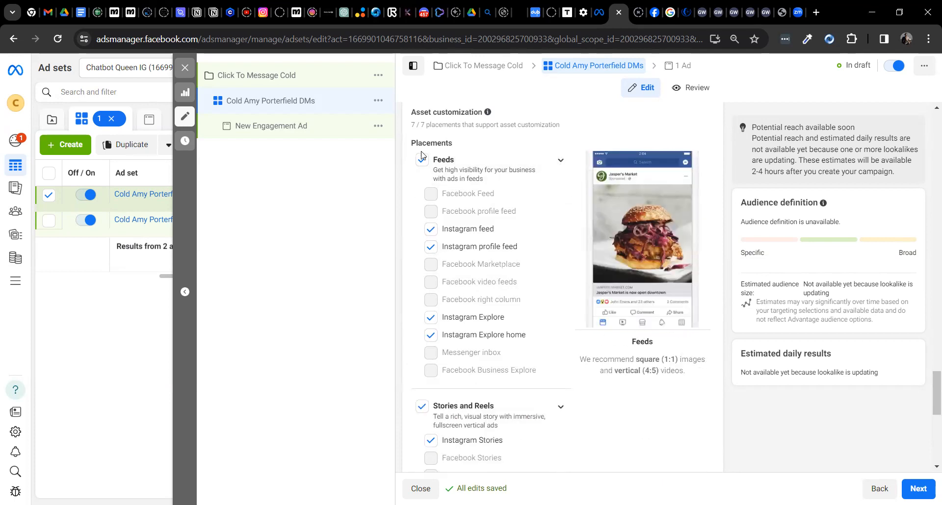
pyautogui.click(430, 337)
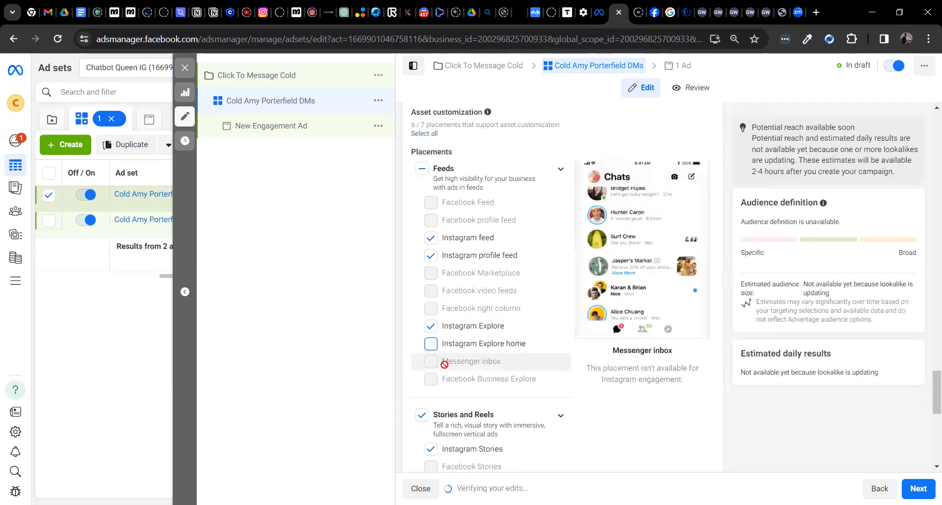
pyautogui.click(431, 328)
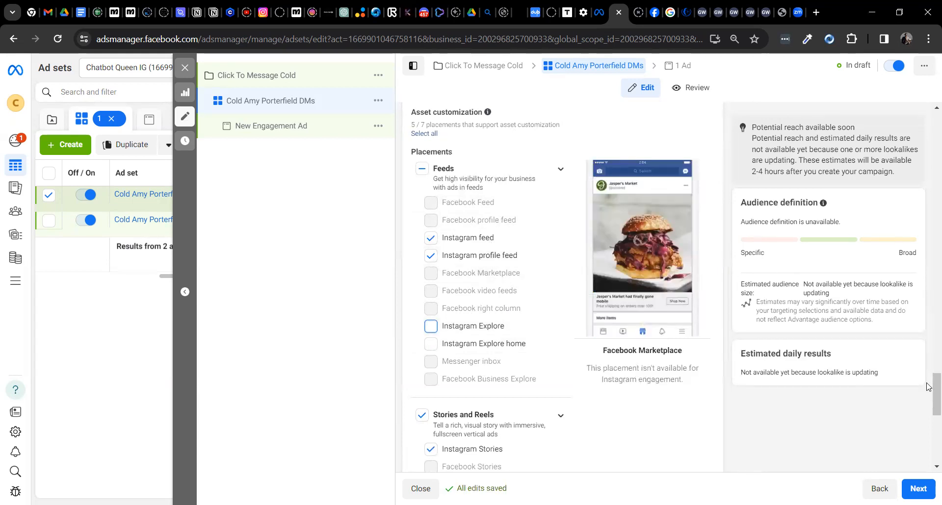
# Check the remaining placement groups and continue from the ad set to the new ad's settings.
pyautogui.moveTo(934, 382); pyautogui.dragTo(934, 413)
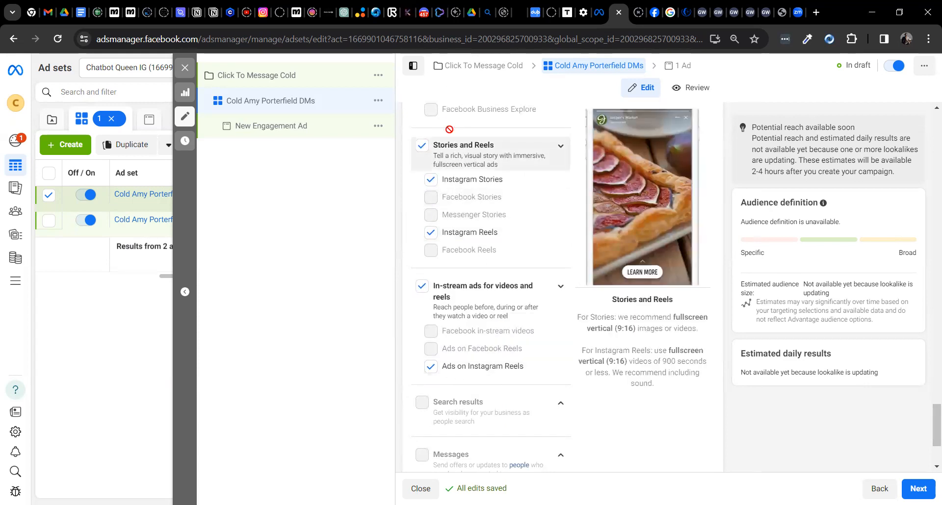
pyautogui.moveTo(933, 418); pyautogui.dragTo(926, 486)
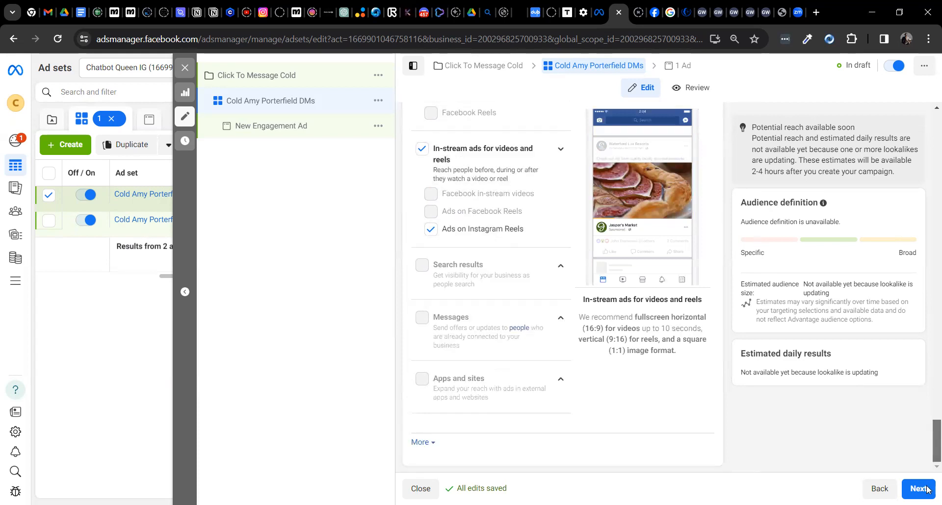
pyautogui.click(927, 489)
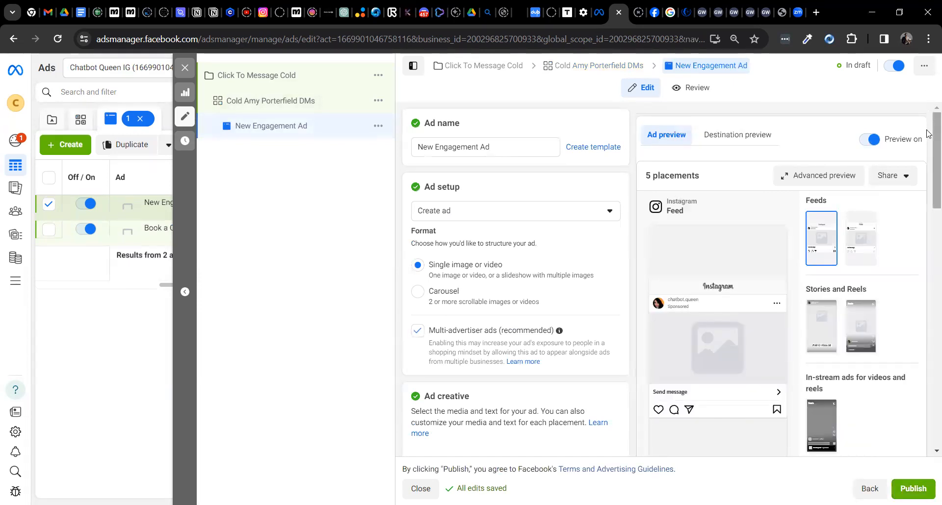
# Rename the new engagement ad as "single picture 1", using the matching suggested name.
pyautogui.moveTo(491, 147); pyautogui.dragTo(370, 142)
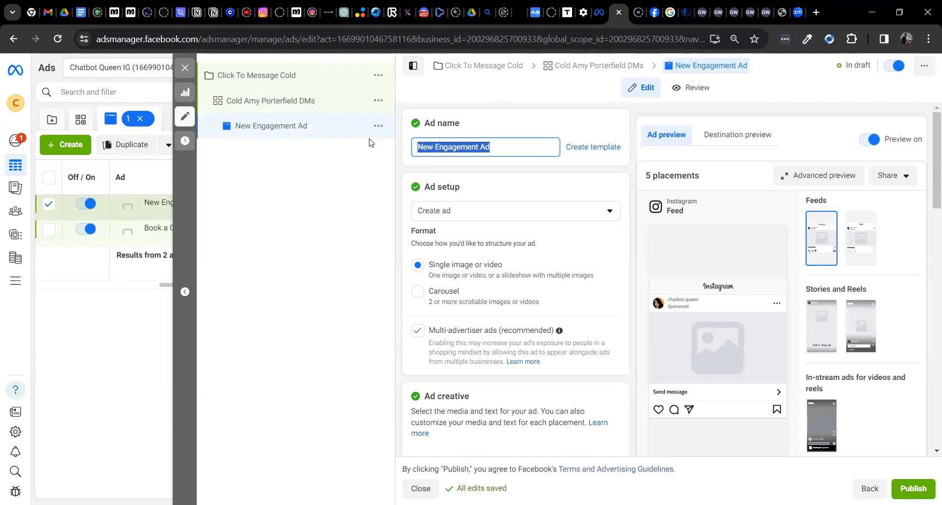
pyautogui.write('C')
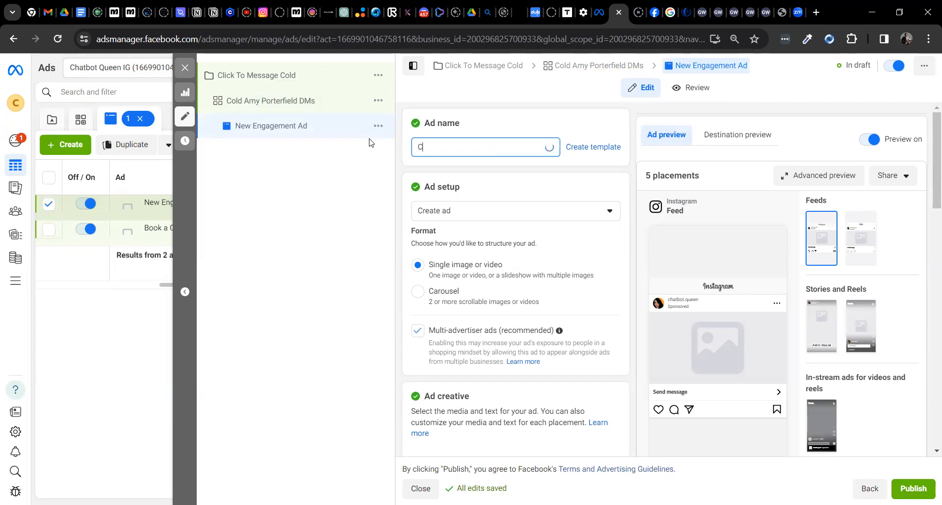
pyautogui.press('BackSpace')
pyautogui.press('BackSpace')
pyautogui.press('BackSpace')
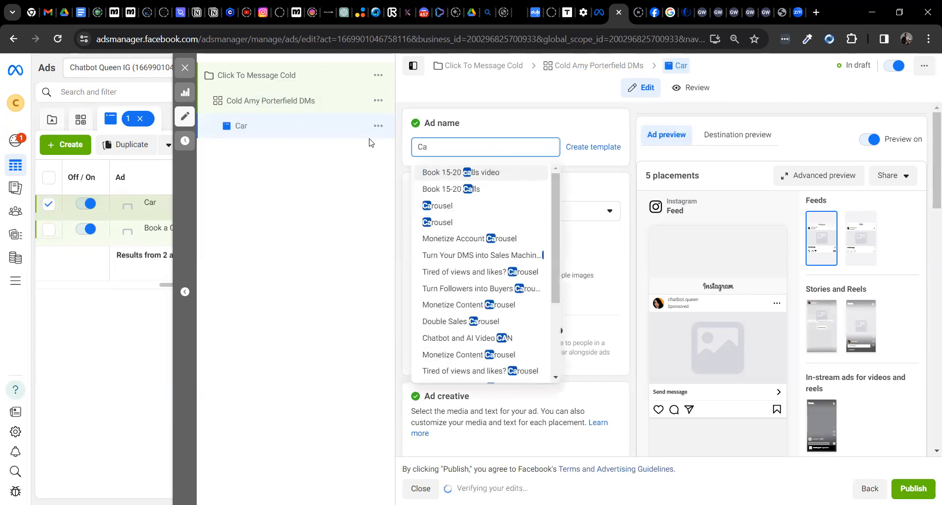
pyautogui.write('Si')
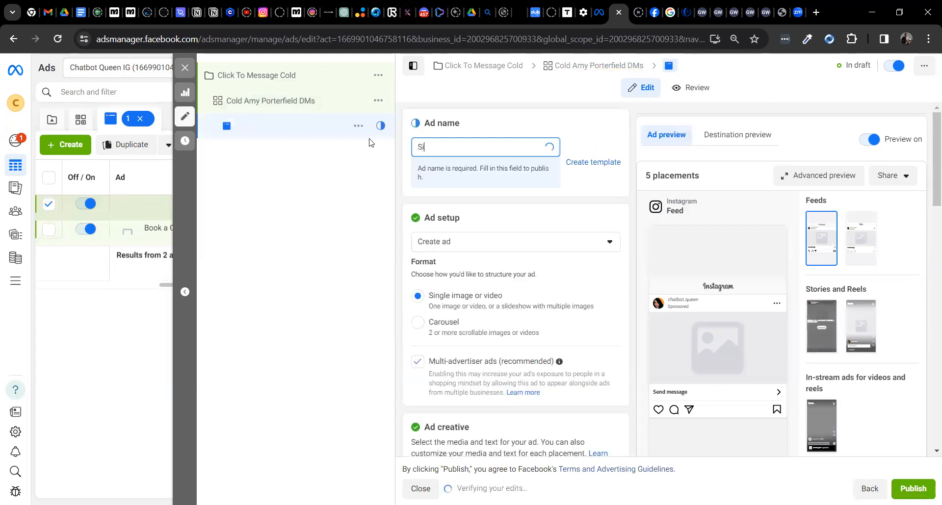
pyautogui.write('ngle')
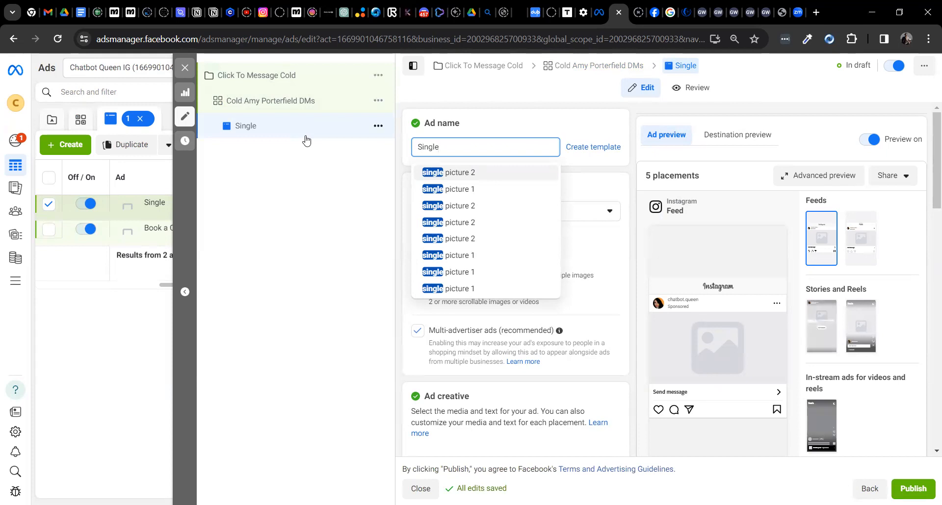
pyautogui.click(442, 189)
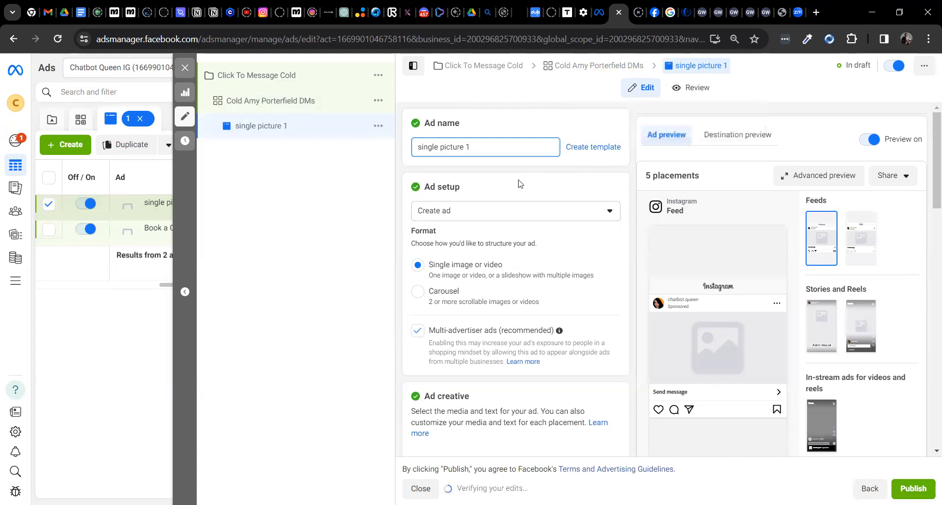
# Check the ad setup options and switch the setup from creating an ad to using an existing post.
pyautogui.click(615, 214)
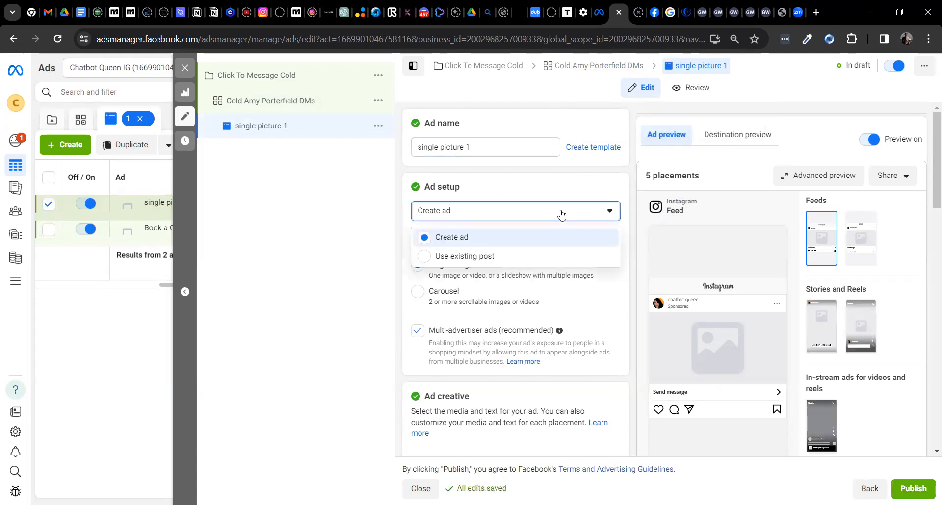
pyautogui.click(436, 239)
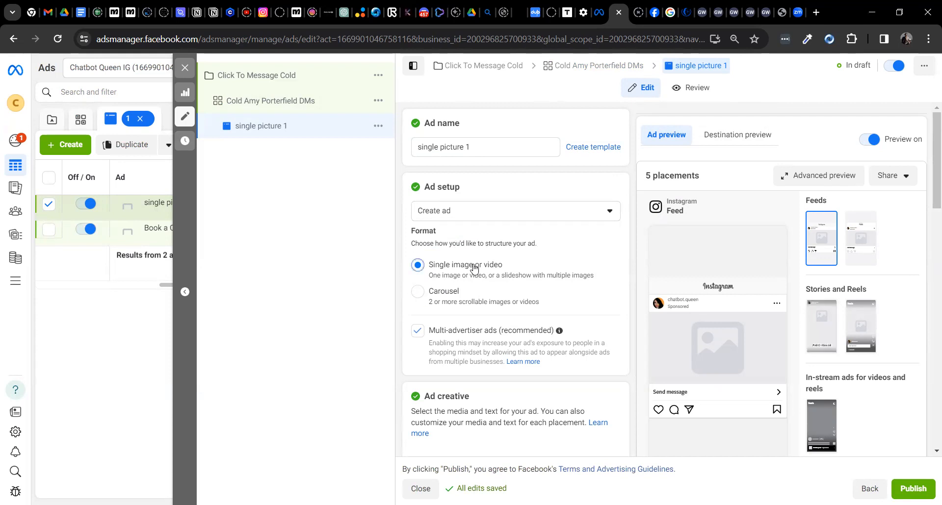
pyautogui.click(611, 212)
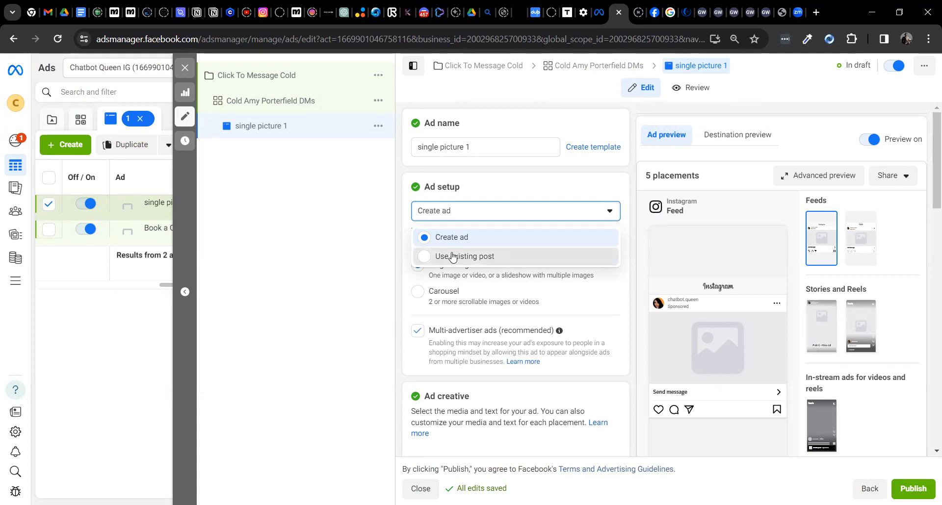
pyautogui.click(450, 257)
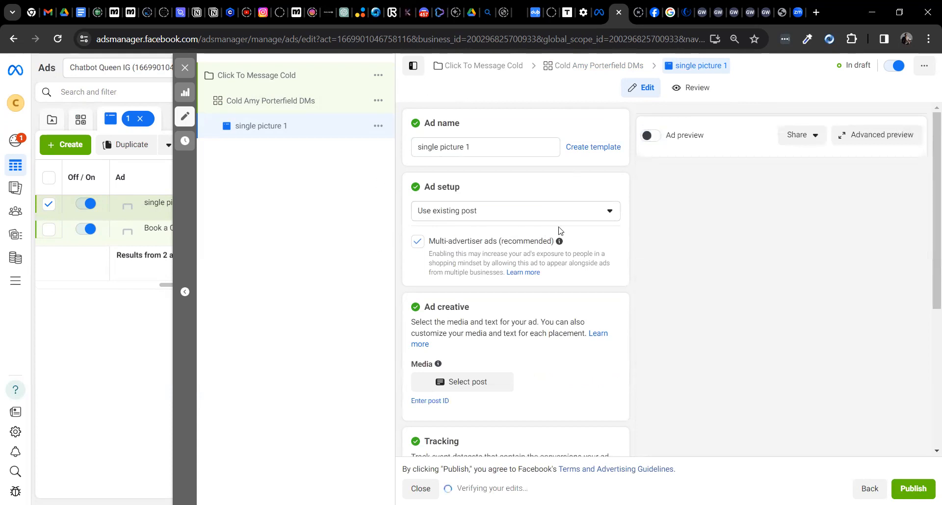
# Choose the Instagram post "What will you choose" from Jan 23, 2024 as the ad's creative.
pyautogui.moveTo(927, 181); pyautogui.dragTo(926, 269)
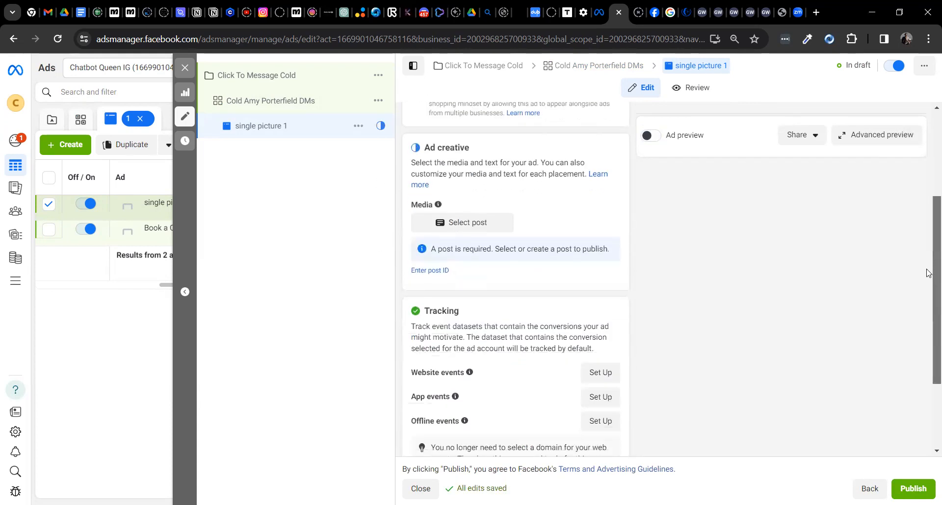
pyautogui.click(466, 221)
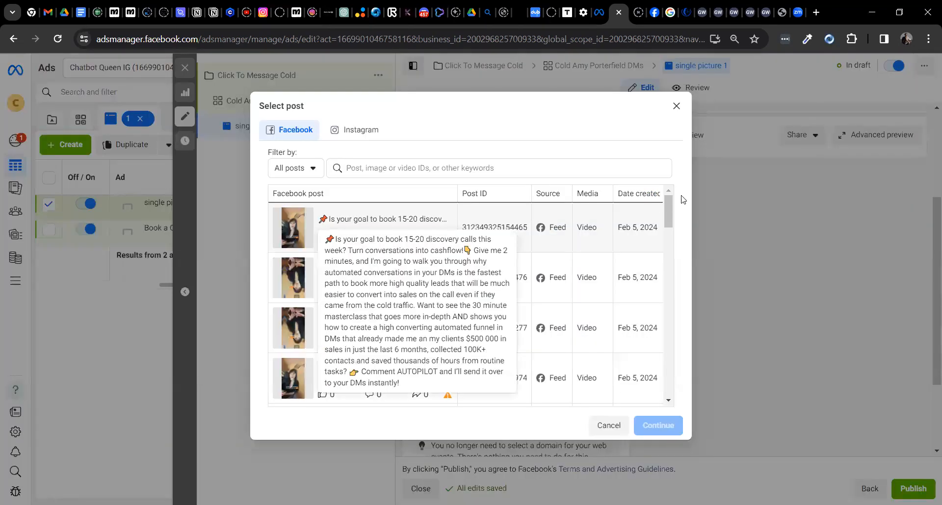
pyautogui.click(353, 128)
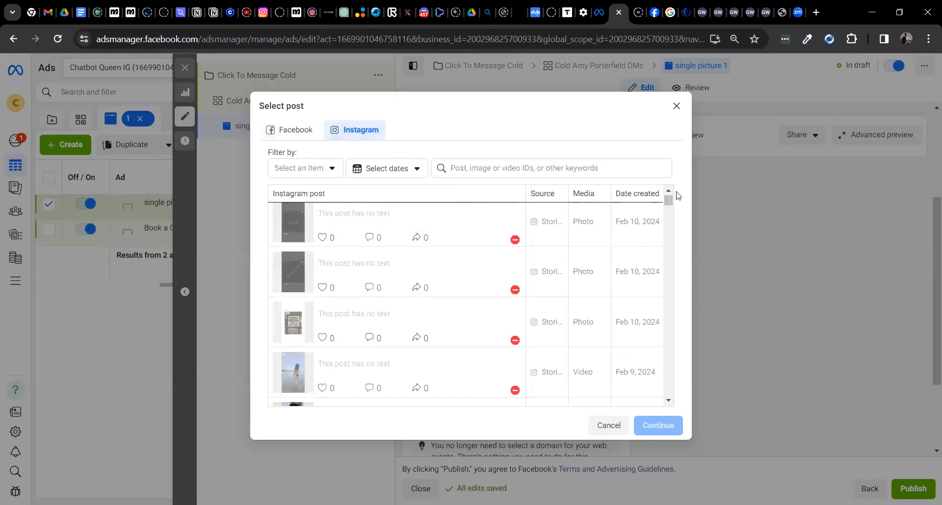
pyautogui.moveTo(668, 201); pyautogui.dragTo(678, 246)
pyautogui.click(293, 300)
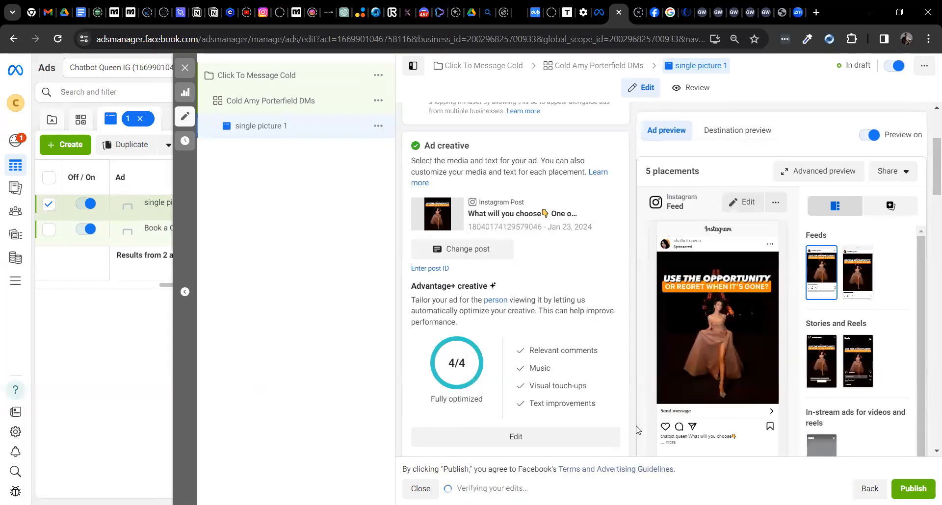
# Examine the existing-post ad's creative optimizations, primary text, call to action, message template and placement previews.
pyautogui.scroll(-10, 926, 185)
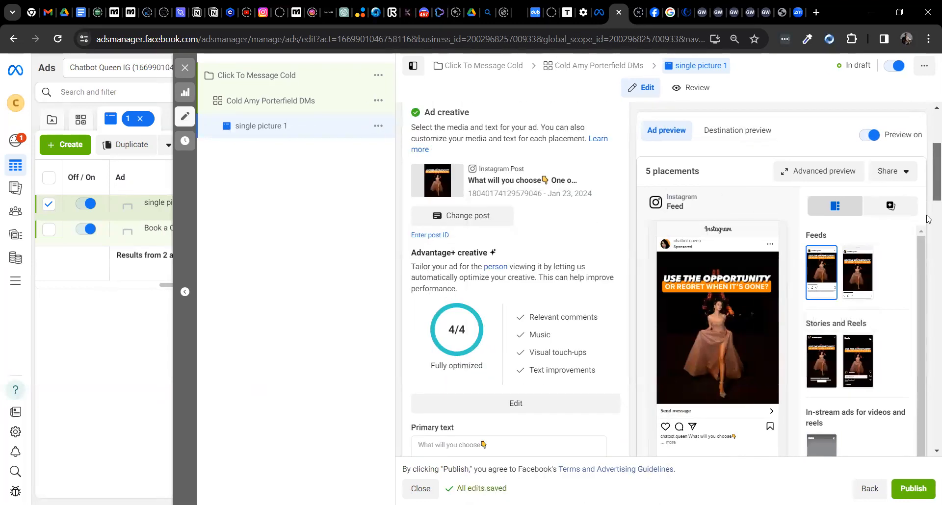
pyautogui.scroll(5, 927, 226)
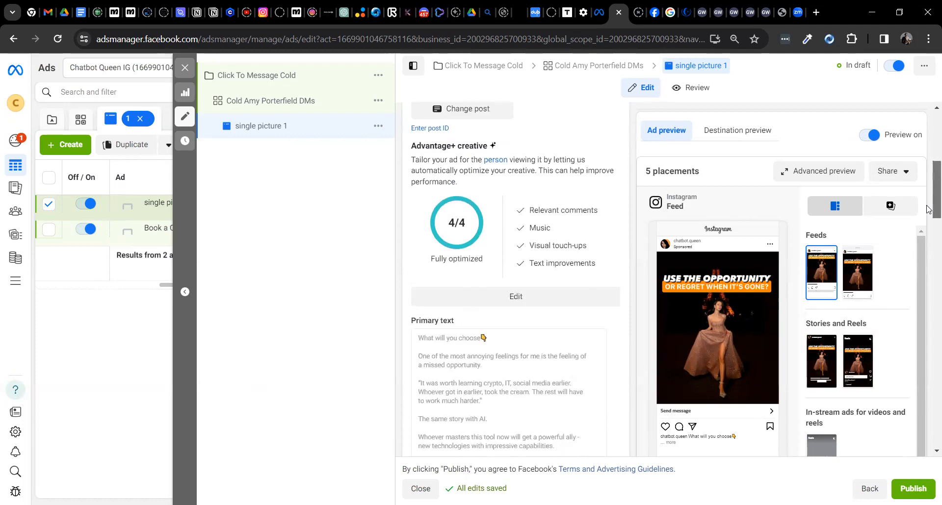
pyautogui.scroll(6, 927, 200)
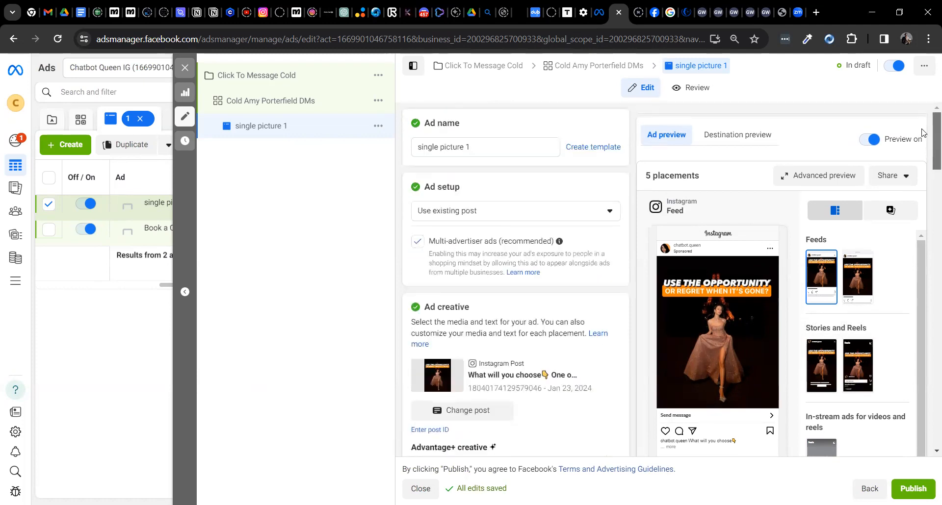
pyautogui.scroll(-15, 922, 132)
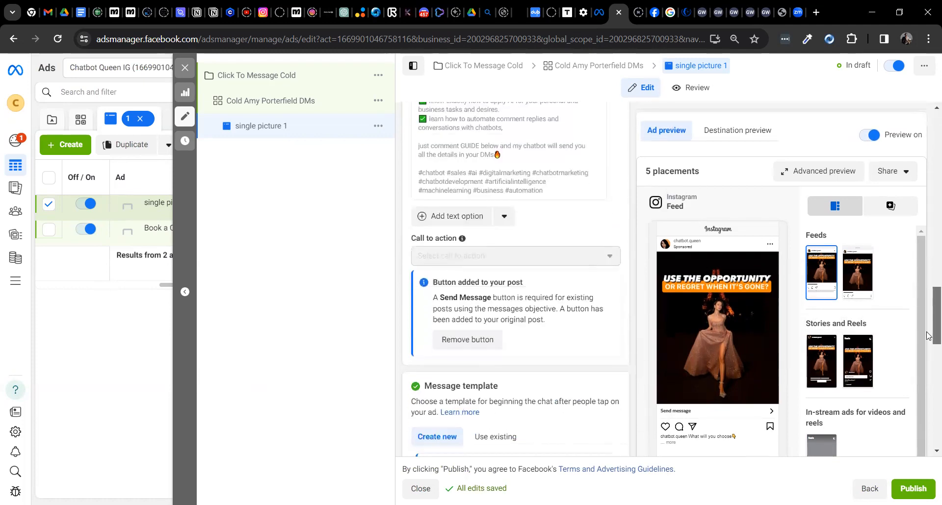
pyautogui.scroll(15, 927, 335)
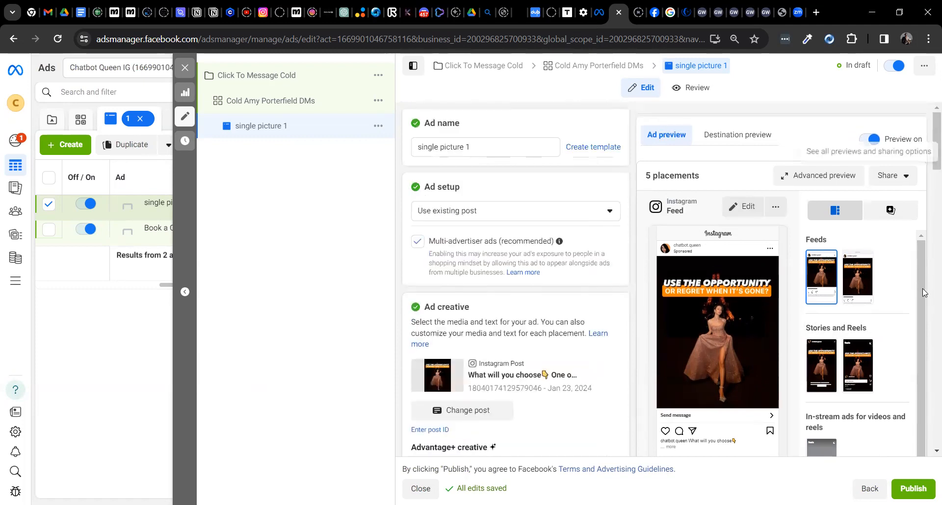
pyautogui.moveTo(922, 300); pyautogui.dragTo(926, 372)
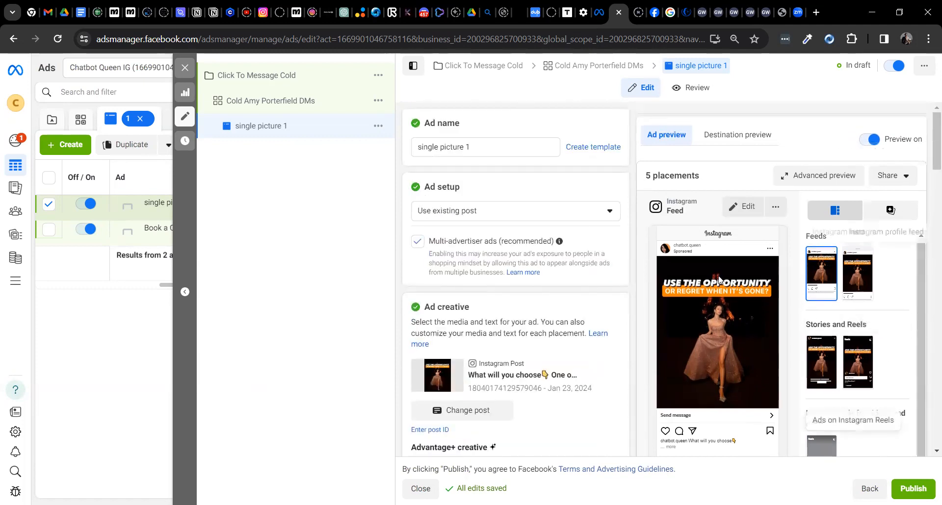
pyautogui.moveTo(927, 141); pyautogui.dragTo(927, 197)
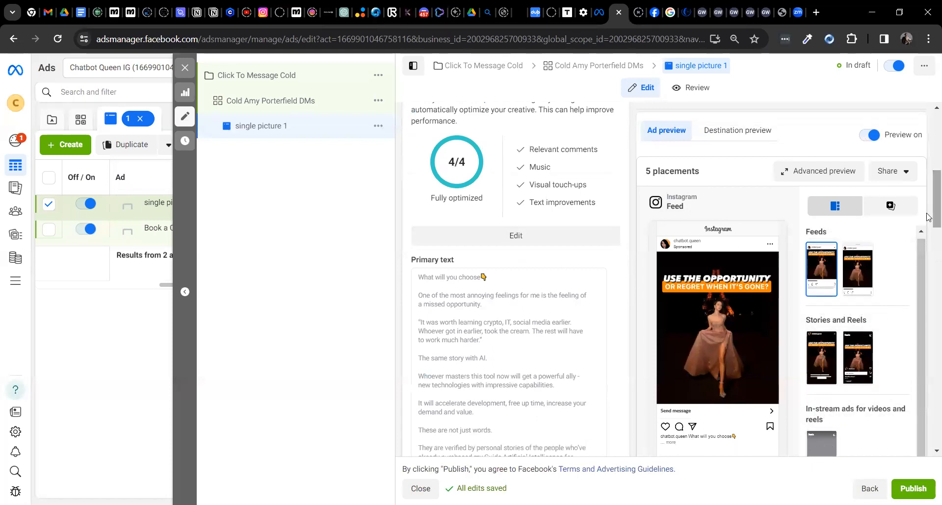
pyautogui.scroll(2, 928, 171)
pyautogui.scroll(3, 929, 171)
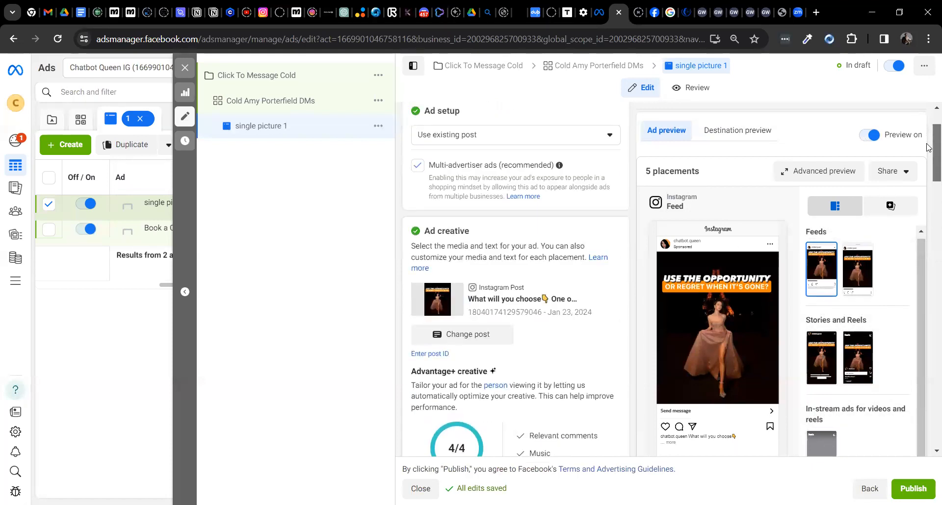
pyautogui.scroll(1, 929, 147)
pyautogui.moveTo(929, 133)
pyautogui.mouseDown()
pyautogui.moveTo(929, 347)
pyautogui.moveTo(926, 127)
pyautogui.mouseUp()
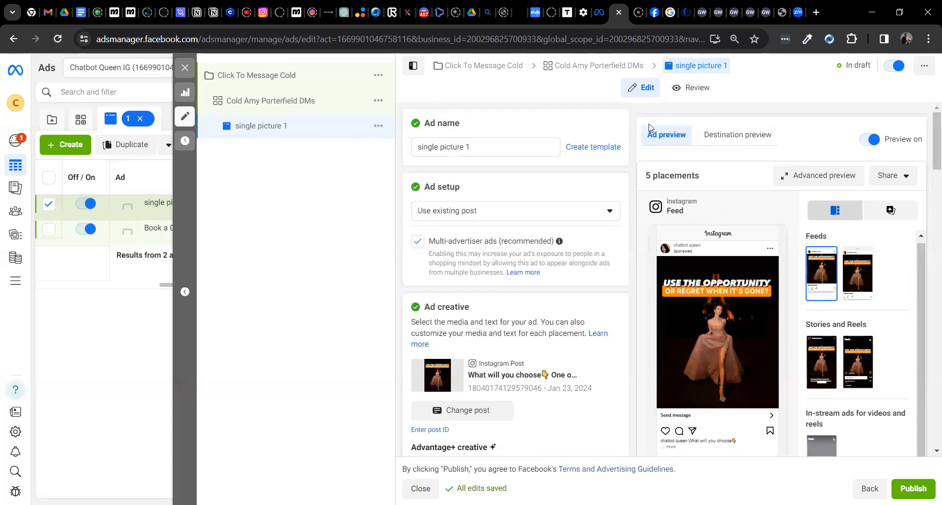
# Set the ad setup to Create ad and open the image selection for its media.
pyautogui.click(500, 212)
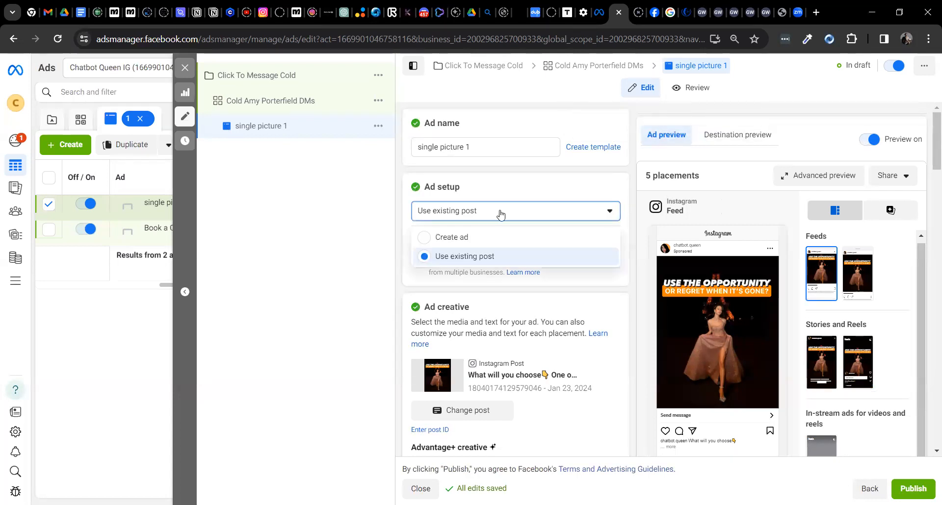
pyautogui.click(464, 237)
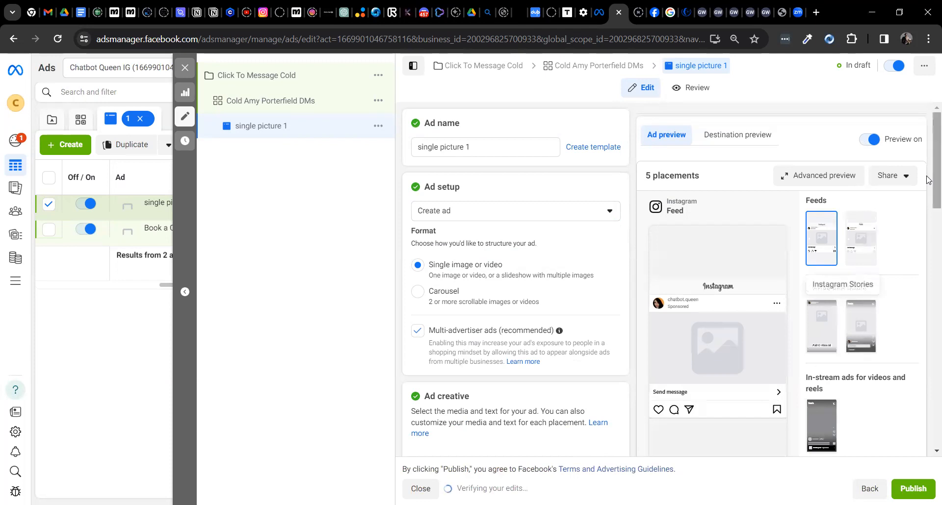
pyautogui.scroll(-2, 927, 211)
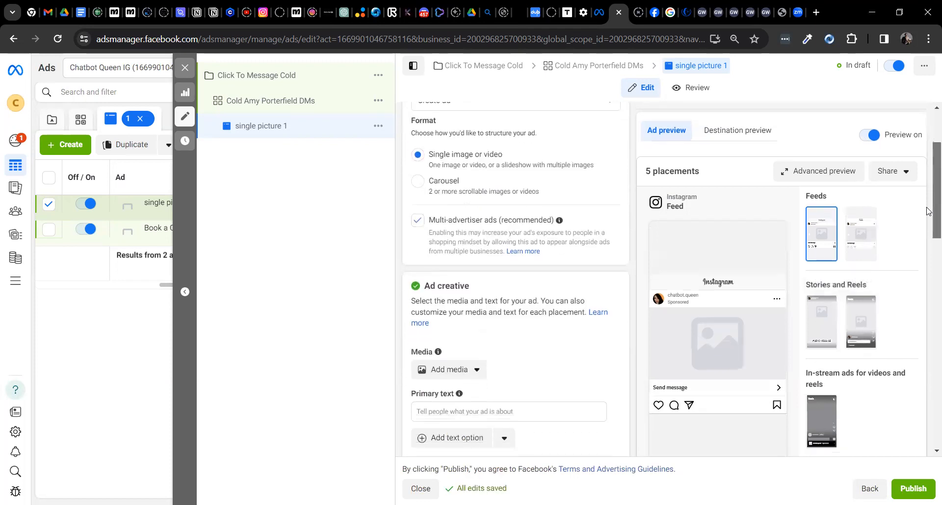
pyautogui.click(478, 362)
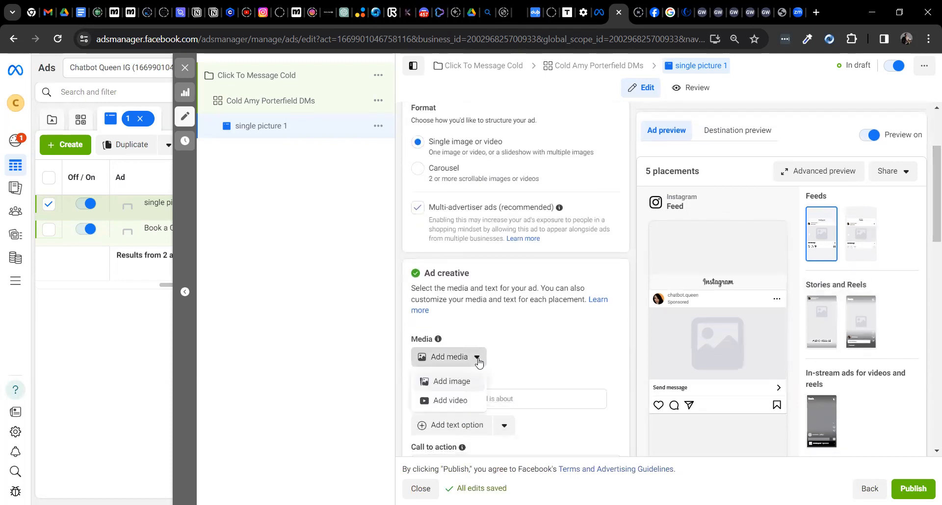
pyautogui.click(452, 383)
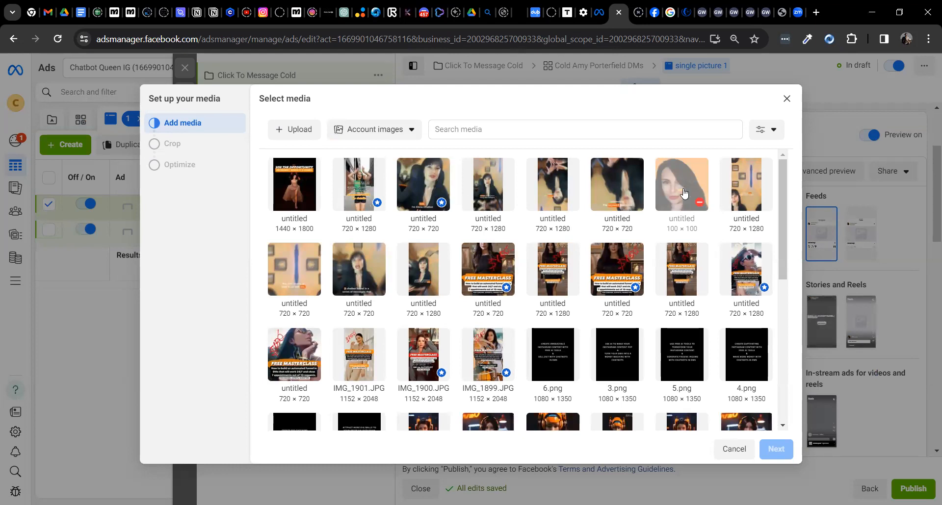
# Upload photo_2023-09-25_13-18-39 from the desktop folder GUIDE ADS CREATIVES, subfolder Ads Creatives, and continue with it to the crop settings.
pyautogui.click(300, 130)
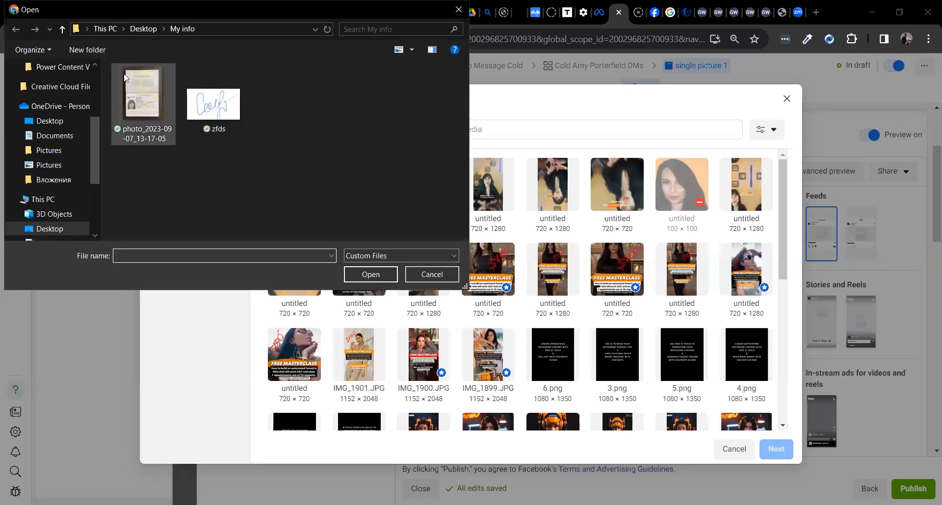
pyautogui.moveTo(93, 170); pyautogui.dragTo(84, 92)
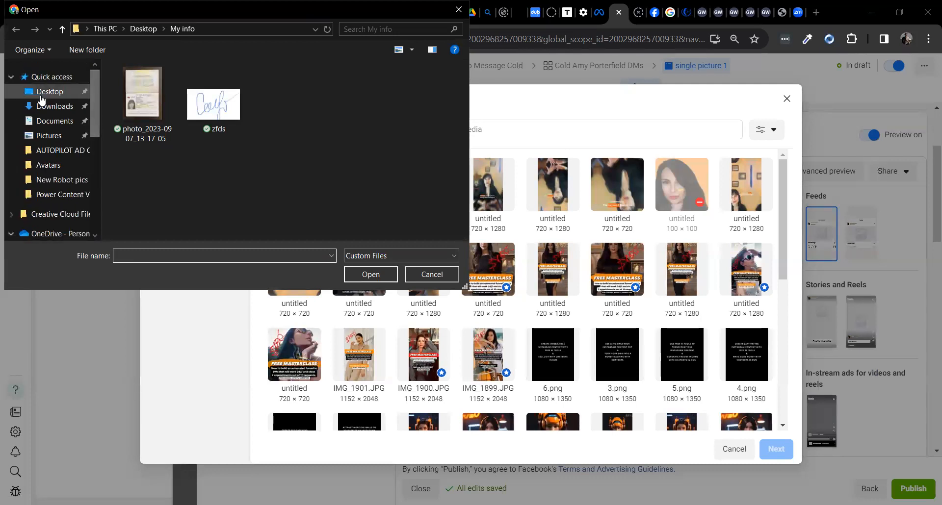
pyautogui.click(84, 92)
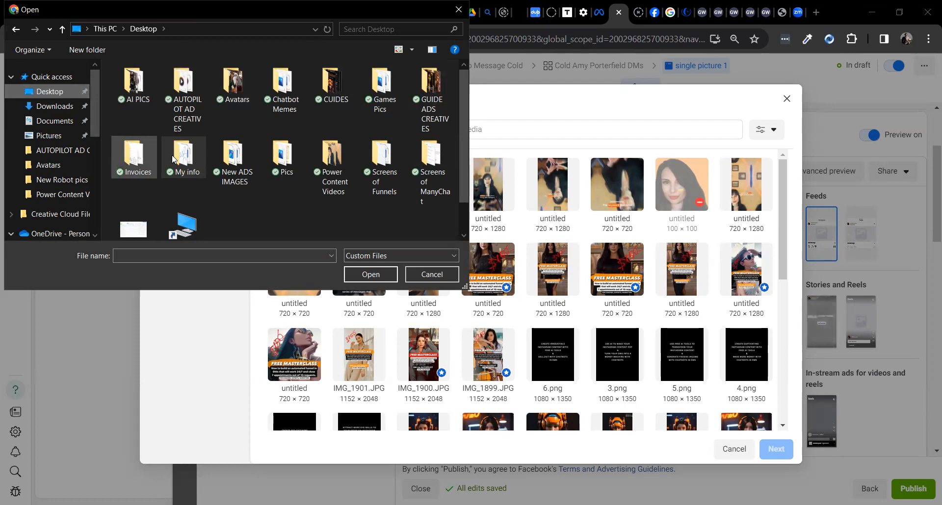
pyautogui.doubleClick(431, 87)
pyautogui.moveTo(463, 94)
pyautogui.mouseDown()
pyautogui.moveTo(463, 189)
pyautogui.moveTo(462, 83)
pyautogui.mouseUp()
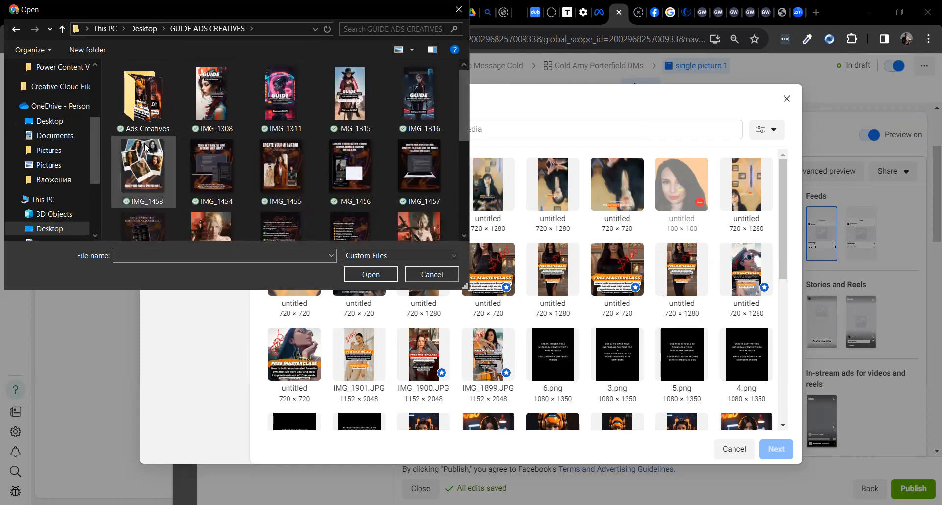
pyautogui.click(148, 105)
pyautogui.doubleClick(149, 105)
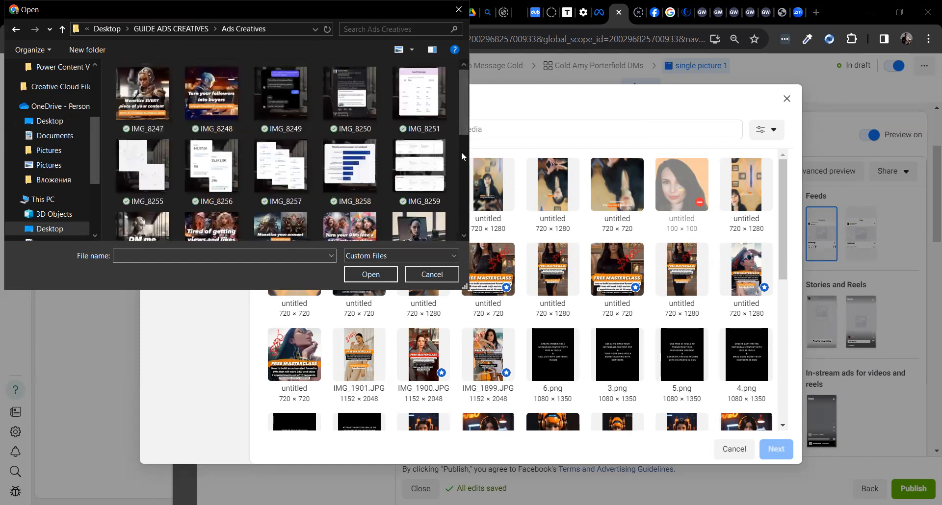
pyautogui.moveTo(463, 97); pyautogui.dragTo(470, 219)
pyautogui.click(142, 196)
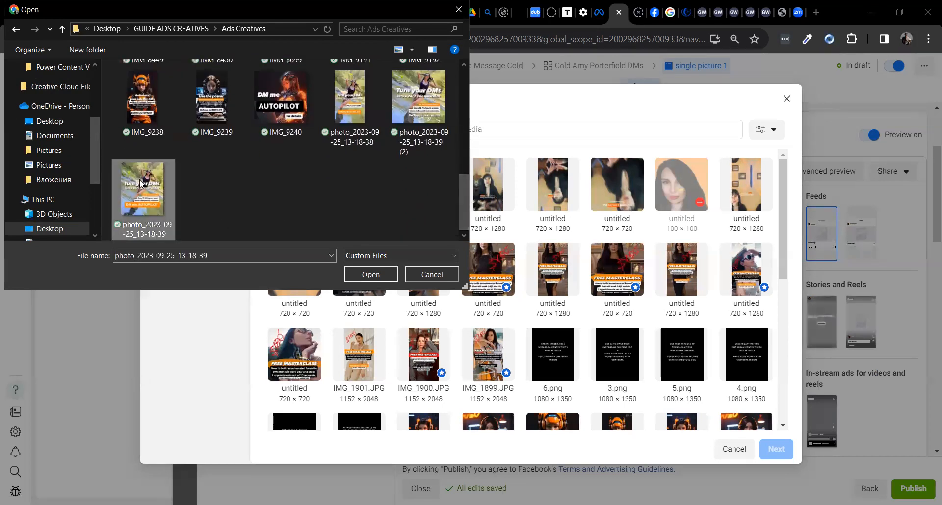
pyautogui.click(374, 275)
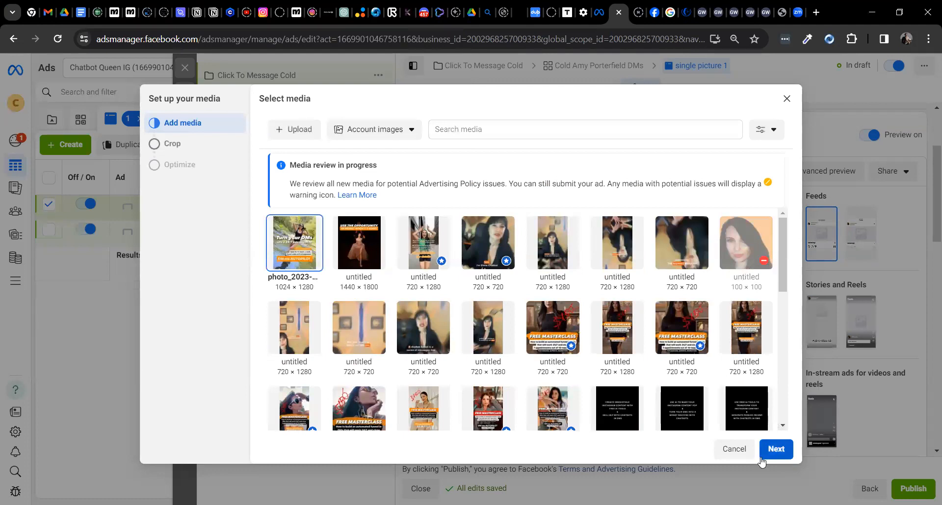
pyautogui.click(777, 449)
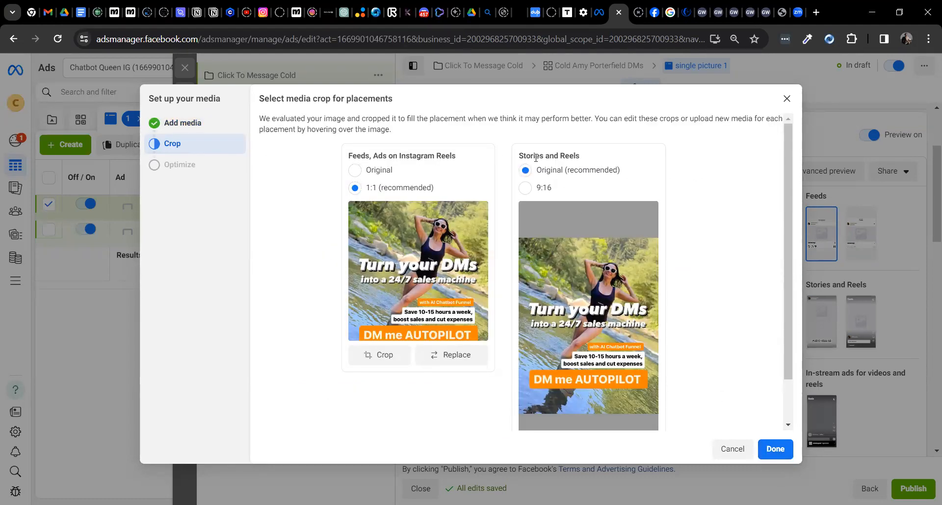
# Try the 9:16 crop for Stories and Reels, use the original crop for both placement groups, and finish the media setup.
pyautogui.click(525, 188)
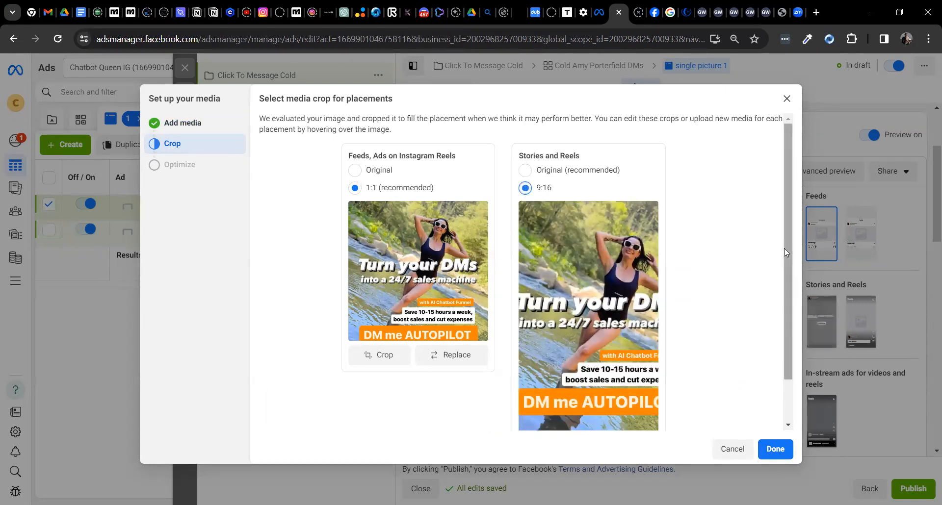
pyautogui.scroll(-1, 786, 263)
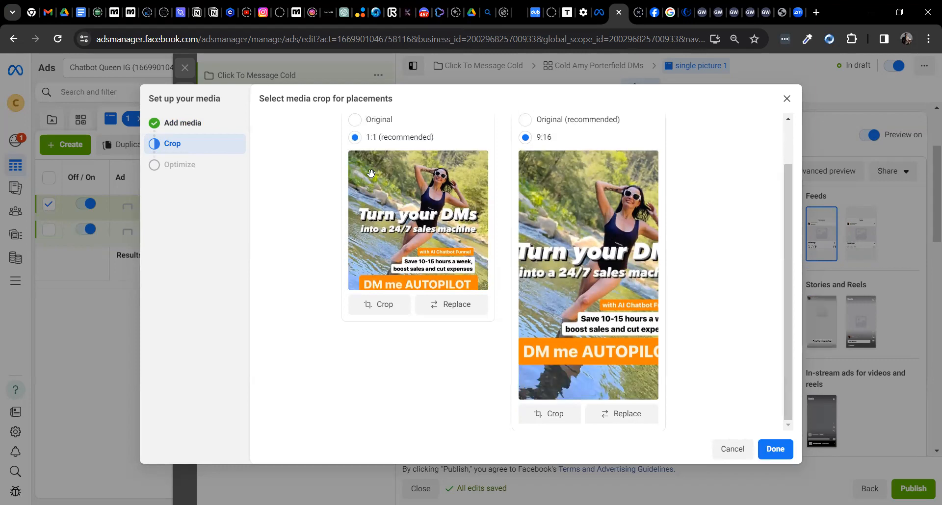
pyautogui.click(354, 120)
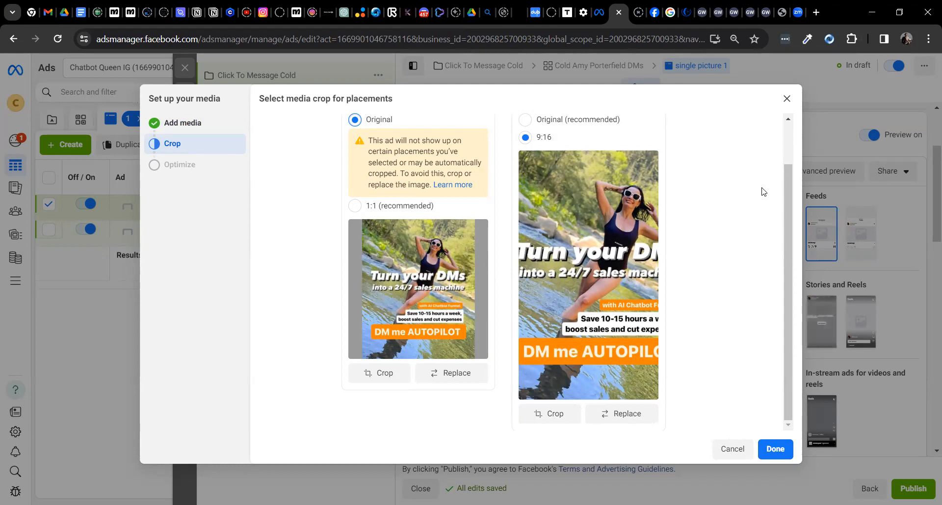
pyautogui.click(525, 120)
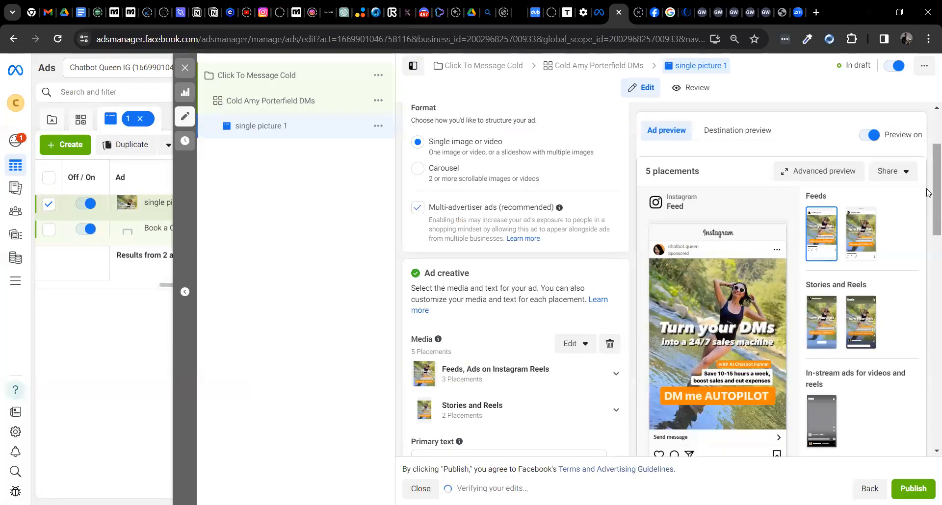
pyautogui.moveTo(928, 193); pyautogui.dragTo(928, 222)
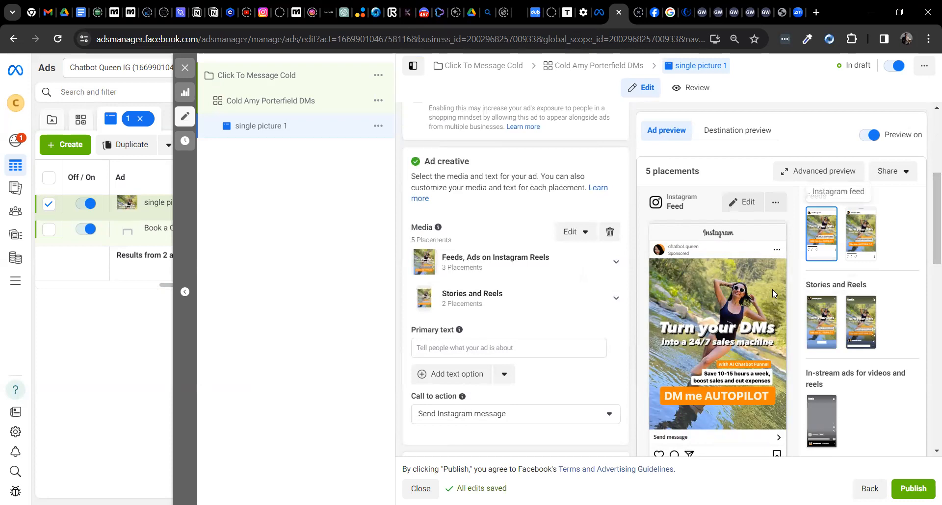
# Set the ad's primary text to "DM me Autopilot to get XYZ".
pyautogui.moveTo(929, 229); pyautogui.dragTo(928, 255)
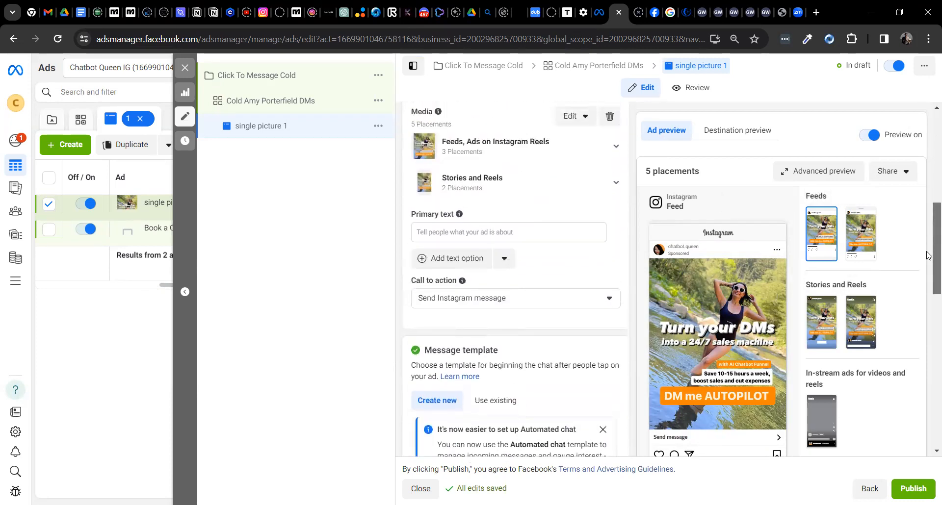
pyautogui.click(455, 231)
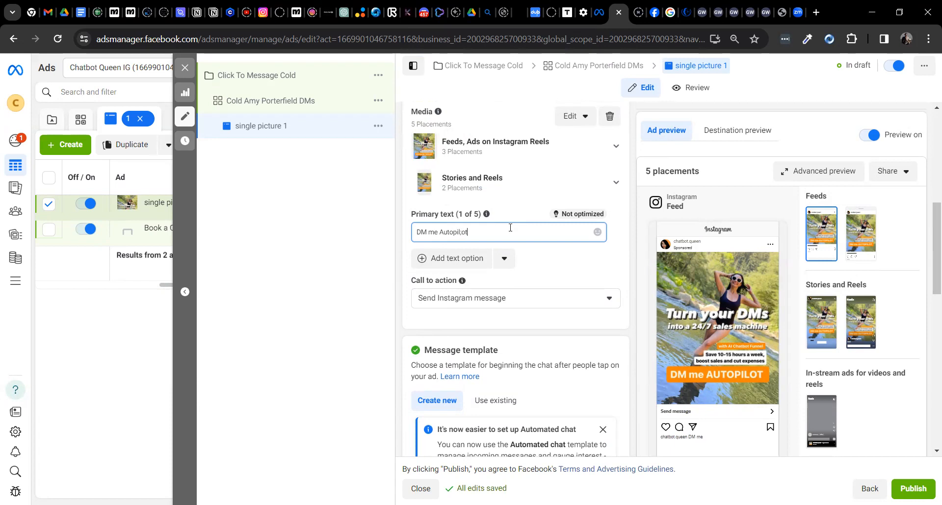
pyautogui.write('lot')
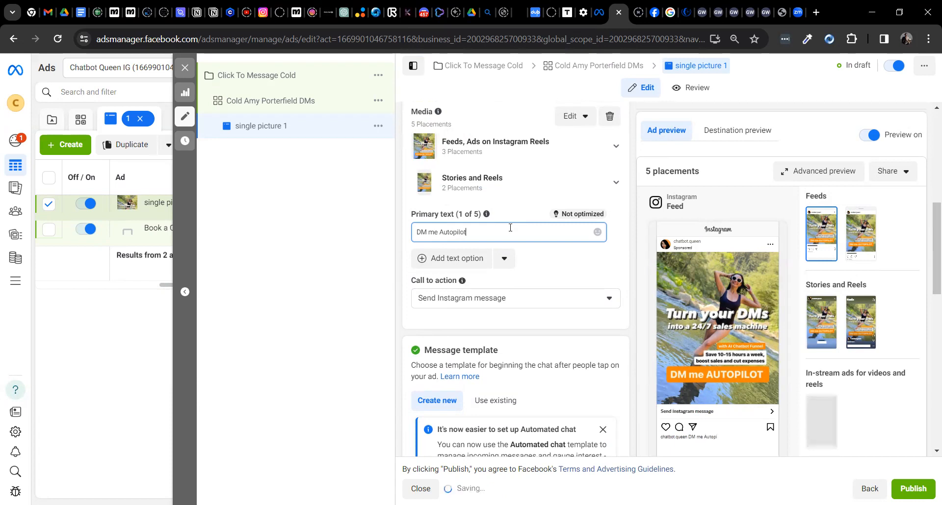
pyautogui.write(' to get XYZ')
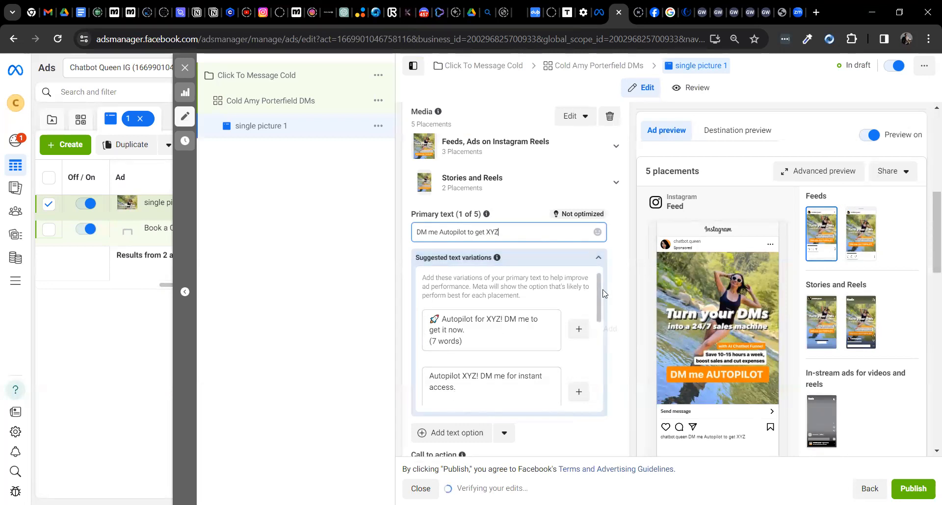
# Look through the suggested text variations, try adding "Autopilot for XYZ! DM me to get it now." and remove it again.
pyautogui.moveTo(597, 294); pyautogui.dragTo(602, 408)
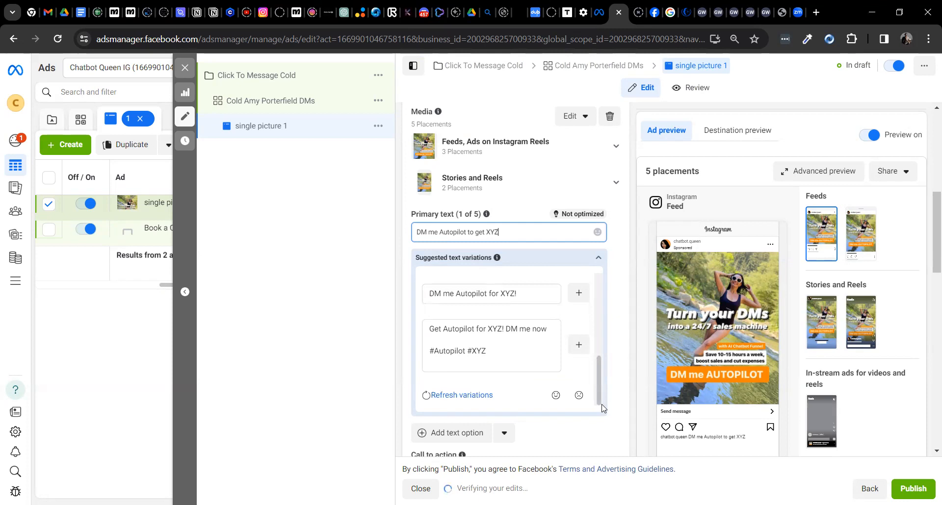
pyautogui.moveTo(599, 368); pyautogui.dragTo(619, 256)
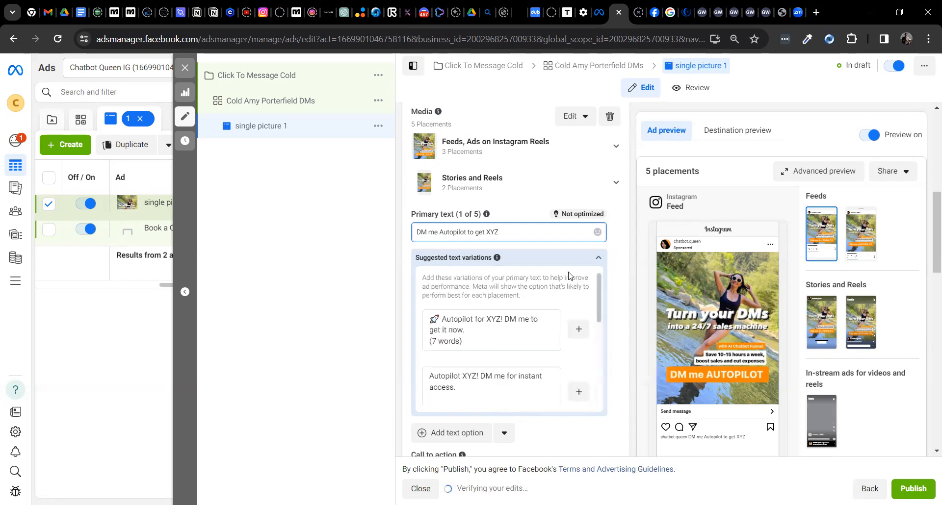
pyautogui.click(577, 335)
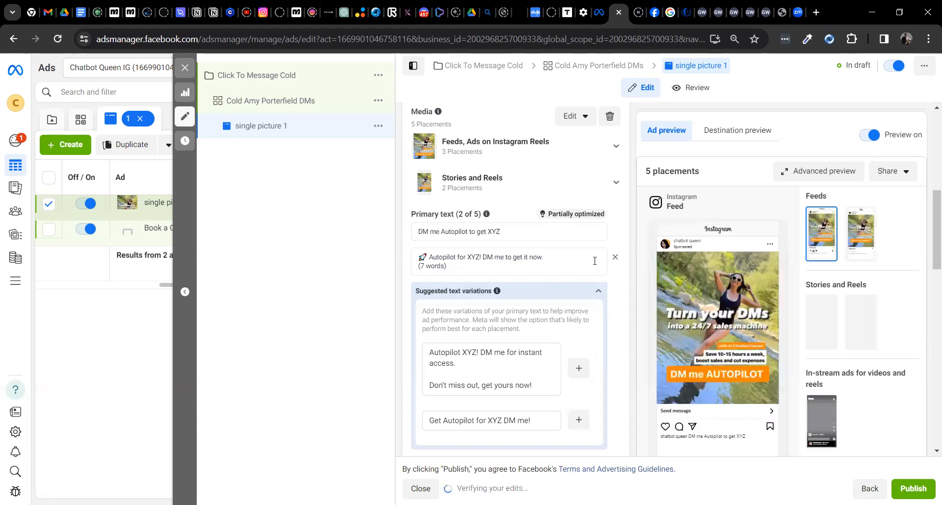
pyautogui.click(615, 257)
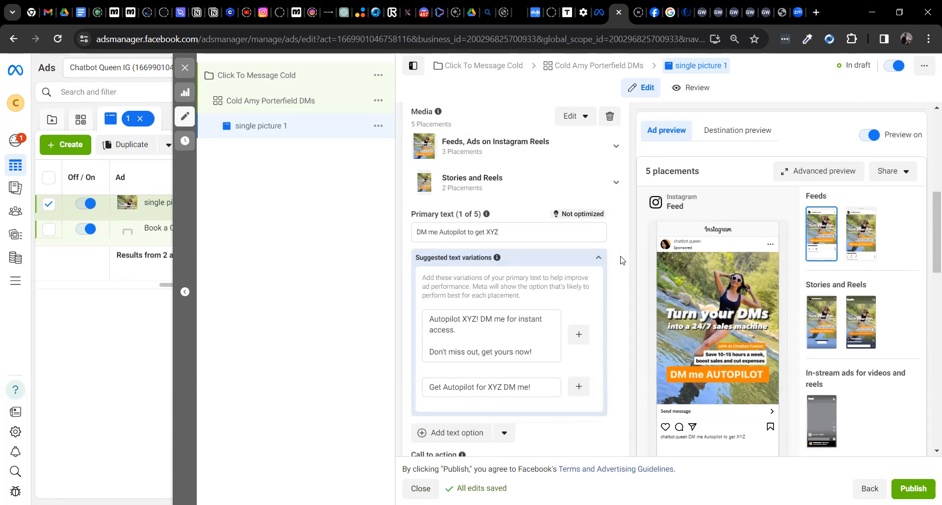
# Examine the available call to action options and keep Send Instagram message.
pyautogui.scroll(-2, 927, 256)
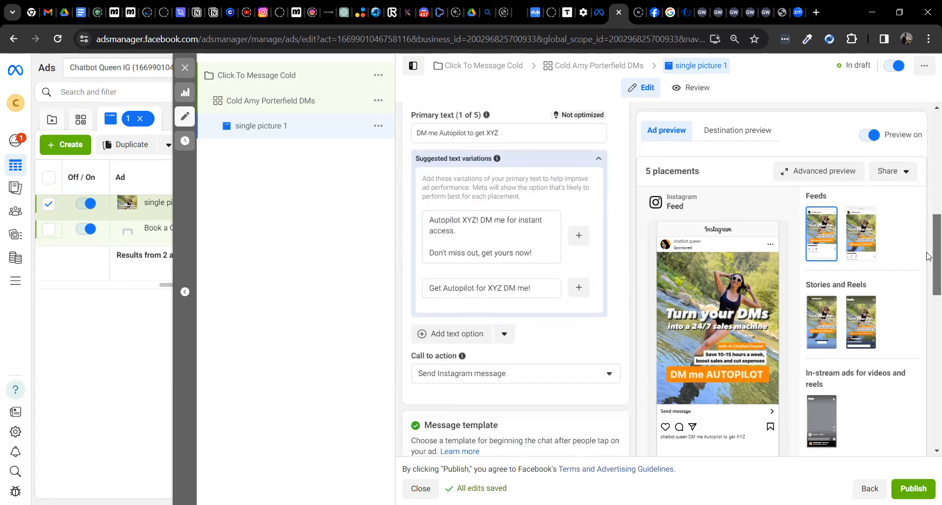
pyautogui.scroll(-1, 927, 256)
pyautogui.scroll(-2, 927, 262)
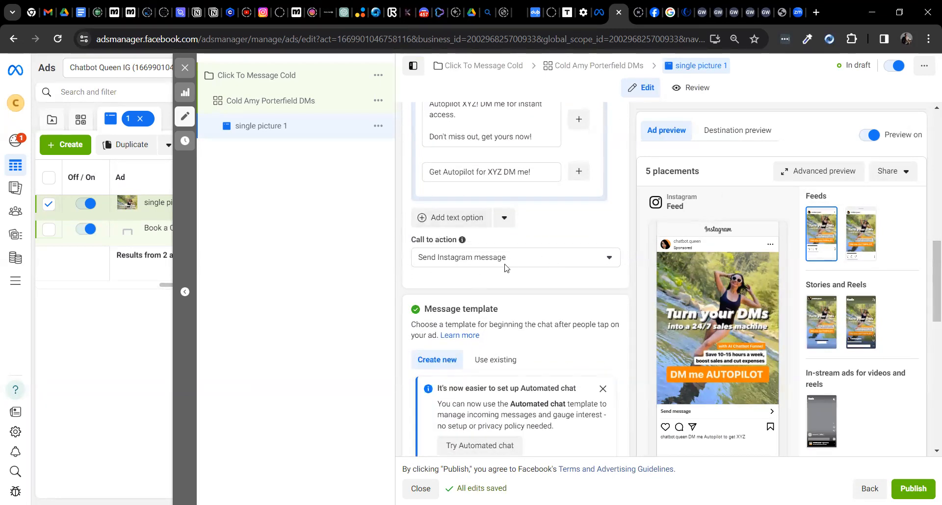
pyautogui.click(613, 264)
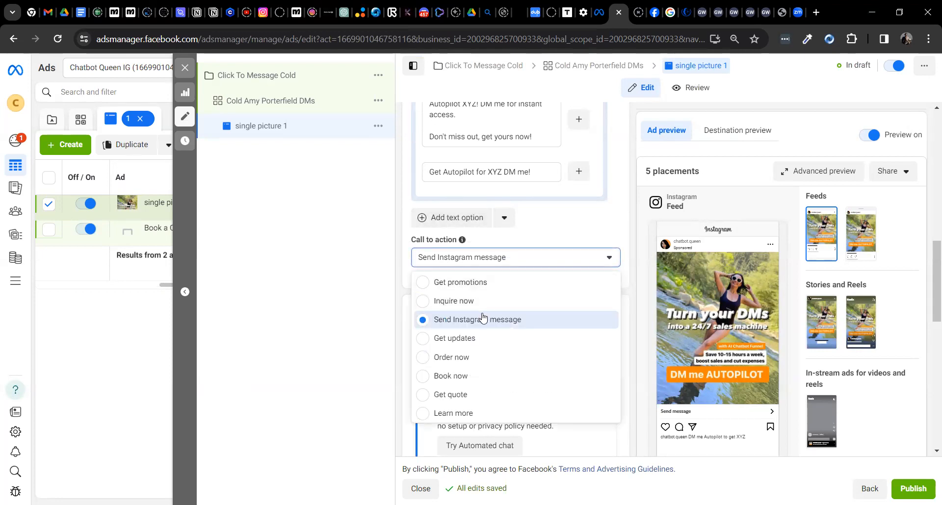
pyautogui.click(623, 227)
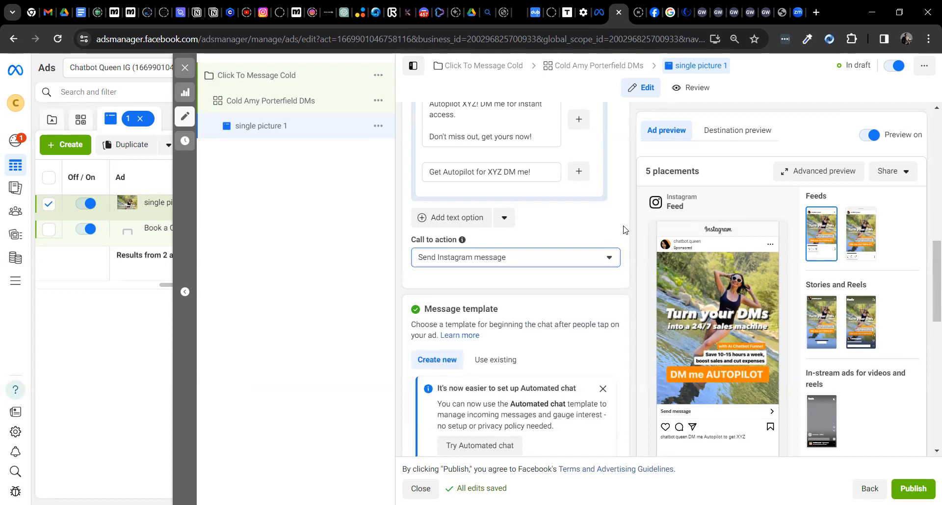
# Open the Start conversations message template for editing and check its greeting, questions and Instagram preview.
pyautogui.moveTo(928, 254); pyautogui.dragTo(928, 266)
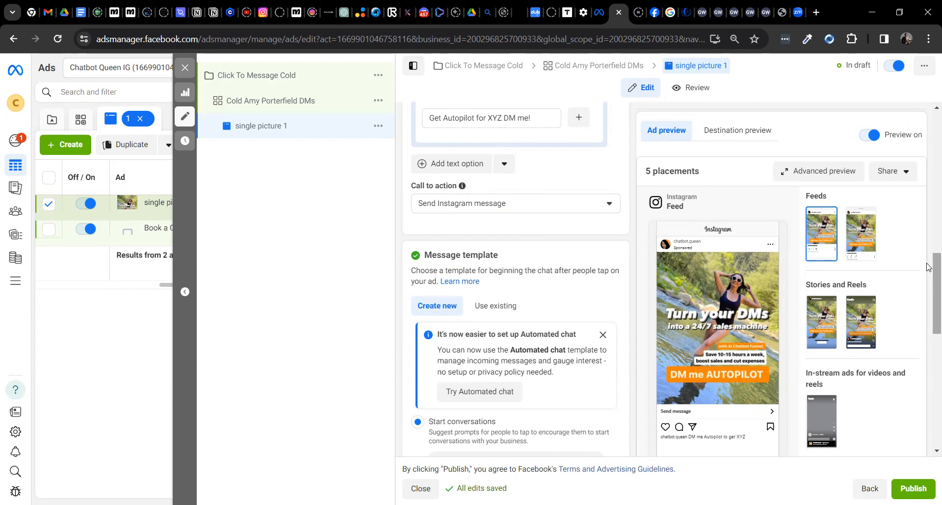
pyautogui.moveTo(928, 267); pyautogui.dragTo(928, 280)
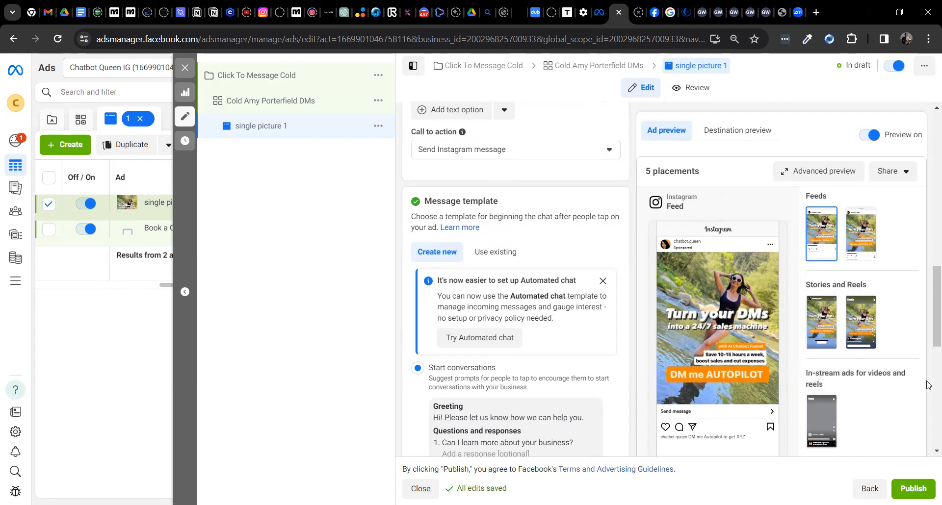
pyautogui.moveTo(929, 301); pyautogui.dragTo(928, 356)
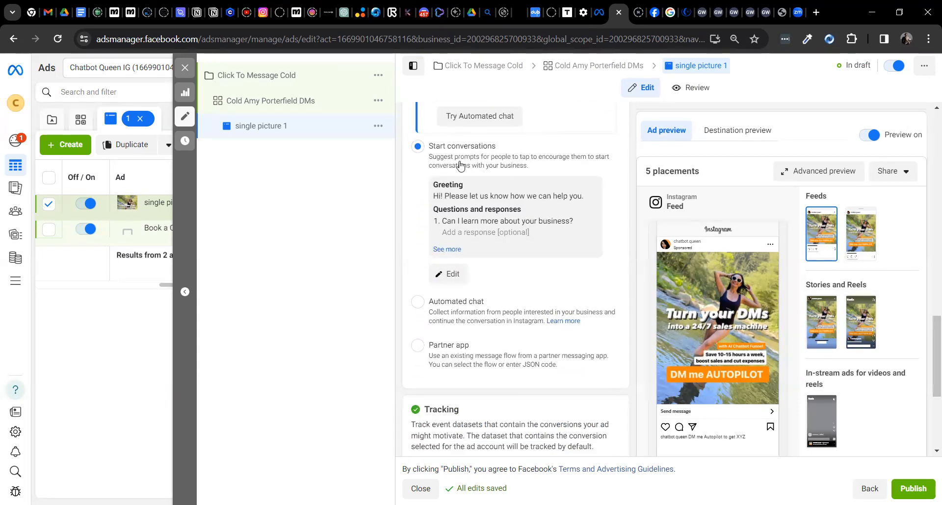
pyautogui.click(446, 276)
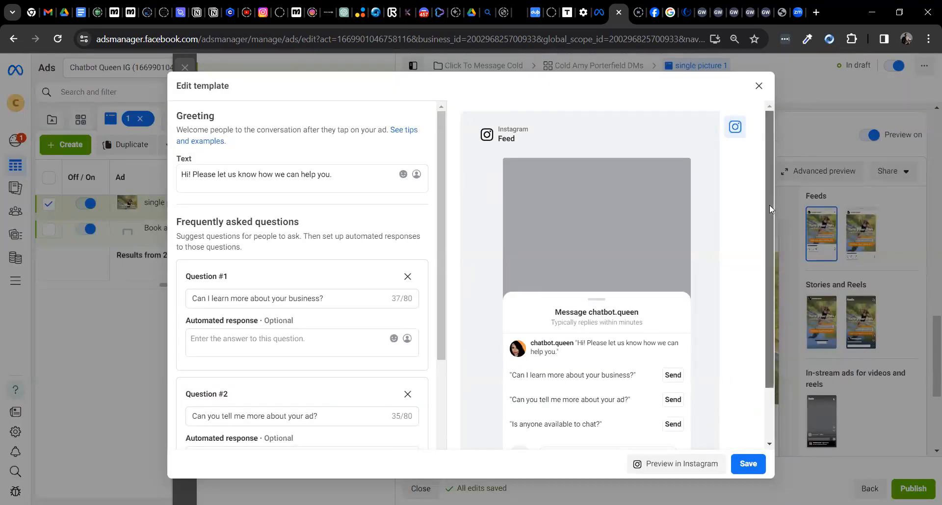
pyautogui.moveTo(769, 205); pyautogui.dragTo(767, 301)
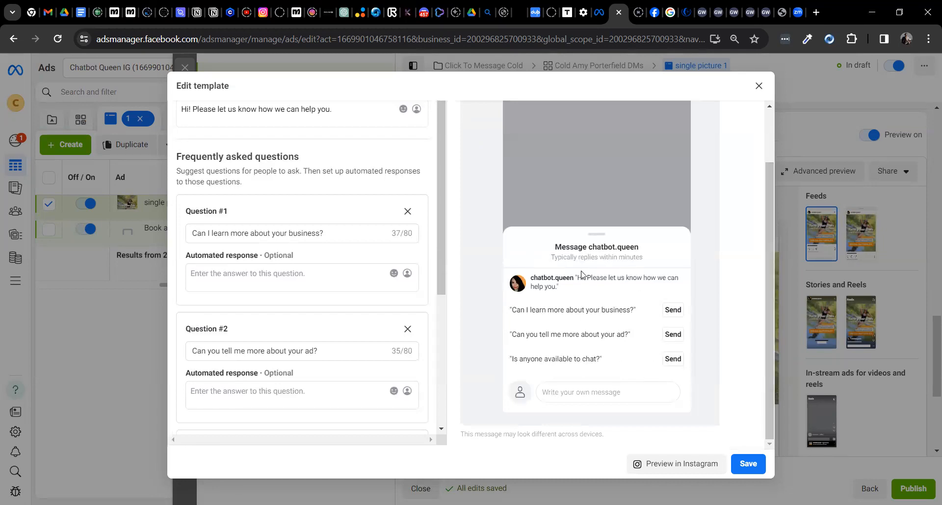
pyautogui.moveTo(768, 235); pyautogui.dragTo(776, 146)
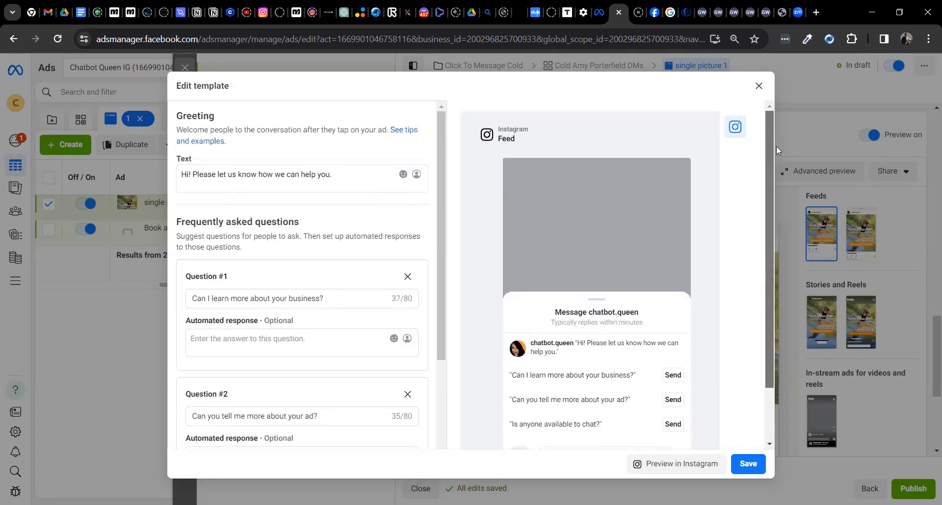
# Remove the first two suggested questions from the template and set the remaining question to "AUTOPILOT".
pyautogui.click(409, 278)
pyautogui.click(409, 277)
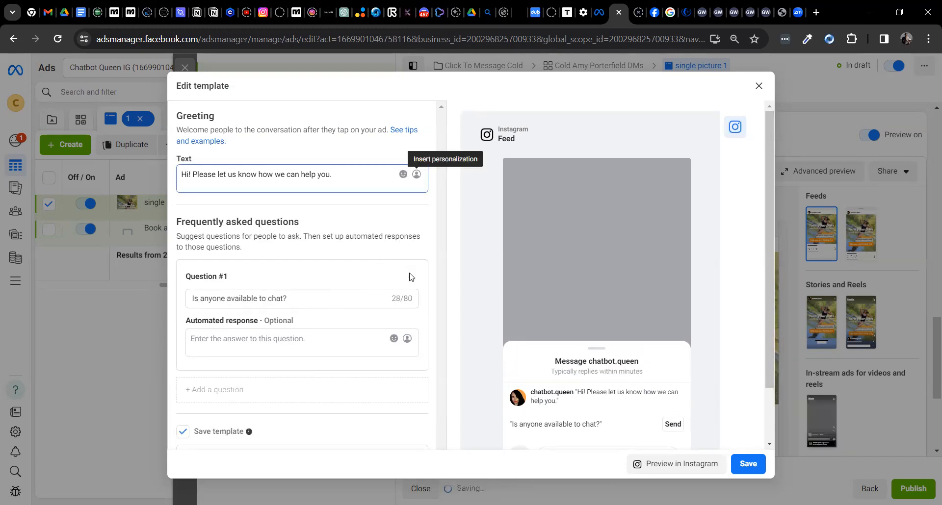
pyautogui.moveTo(313, 301); pyautogui.dragTo(167, 299)
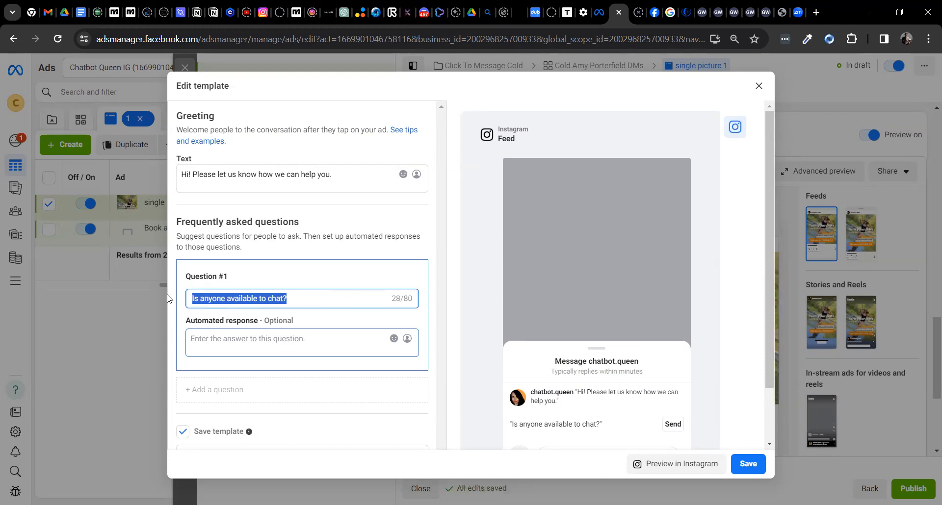
pyautogui.write('AUTOPILOT')
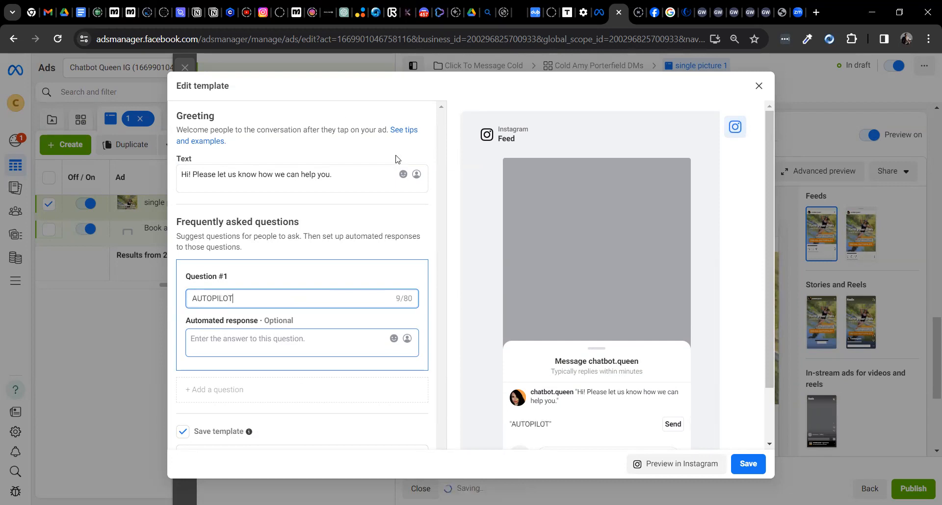
# Replace the template's greeting text with "Hey there! DM me Autopilot to get XYZ".
pyautogui.moveTo(348, 175); pyautogui.dragTo(172, 177)
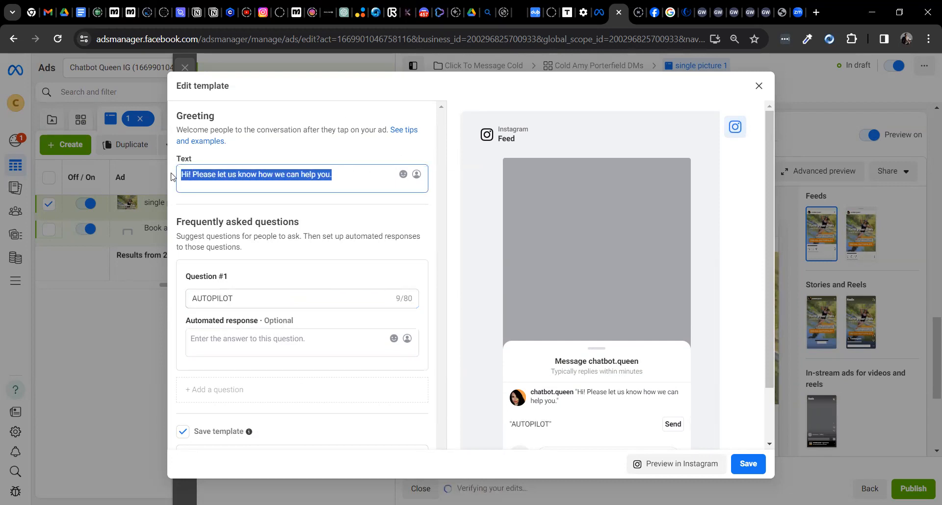
pyautogui.write('Hey teher')
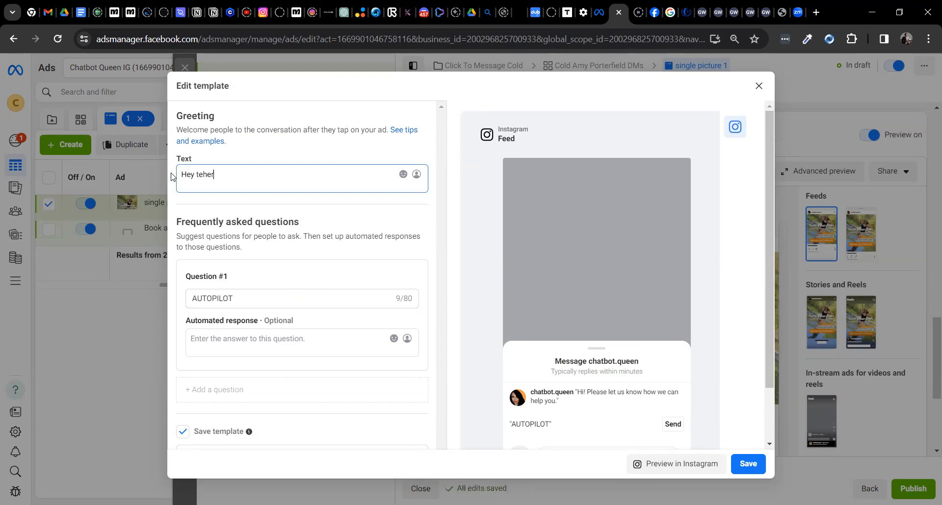
pyautogui.write('! DM me Autro')
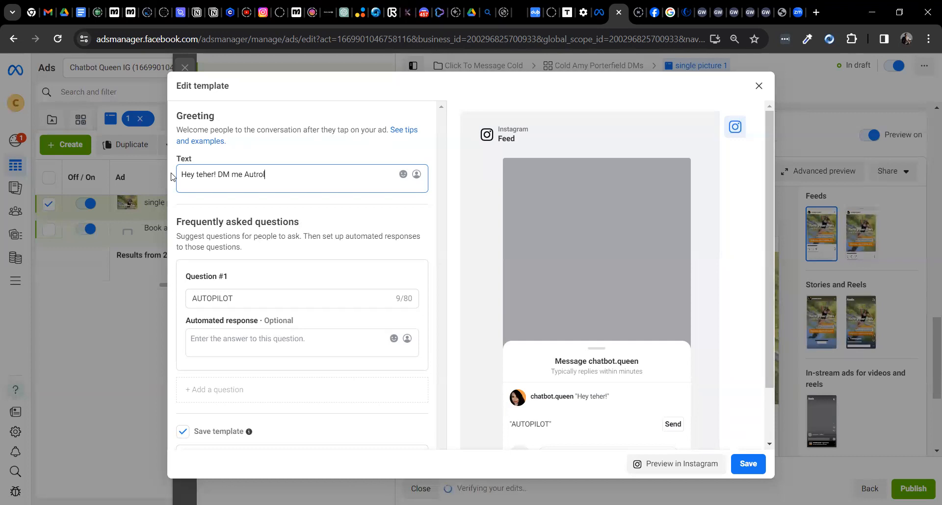
pyautogui.write('l')
pyautogui.press('BackSpace')
pyautogui.press('BackSpace')
pyautogui.write('opilot to get XYZ')
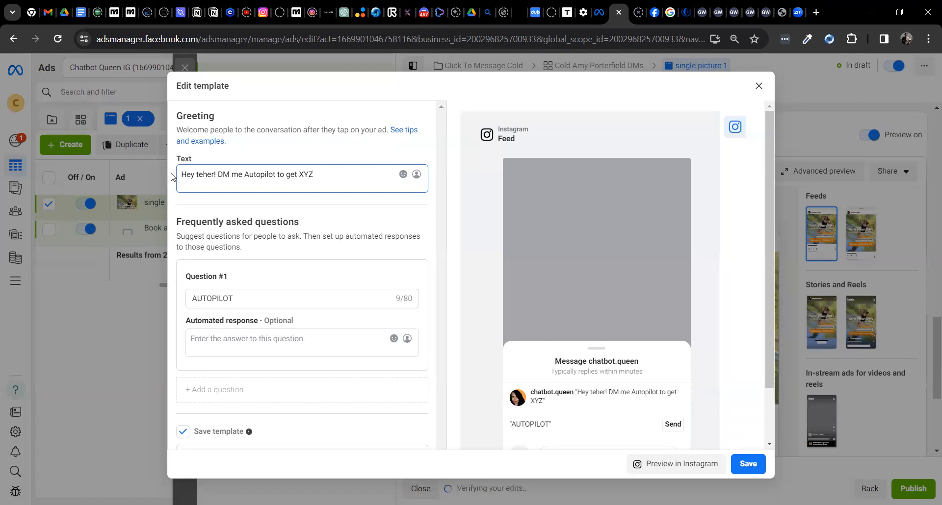
pyautogui.click(214, 174)
pyautogui.press('BackSpace')
pyautogui.press('BackSpace')
pyautogui.press('BackSpace')
pyautogui.press('BackSpace')
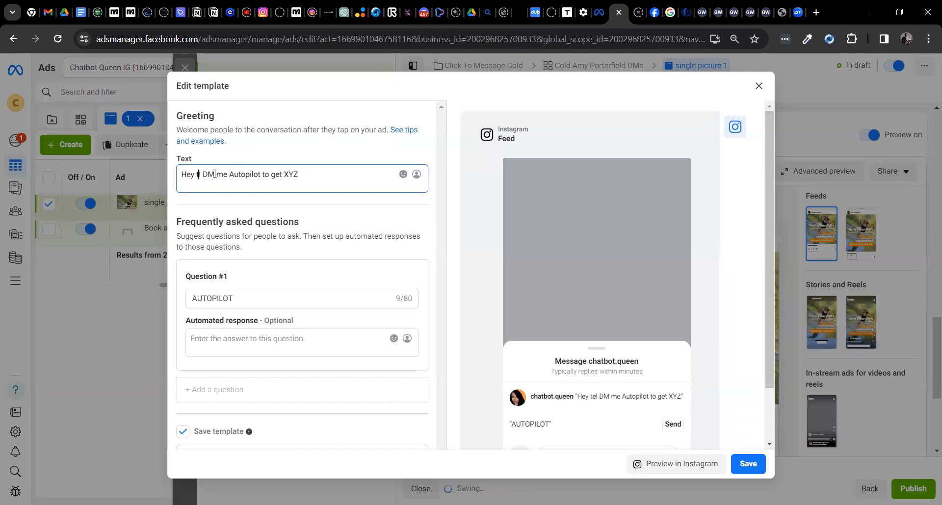
pyautogui.write('here')
pyautogui.press('Delete')
pyautogui.write('!')
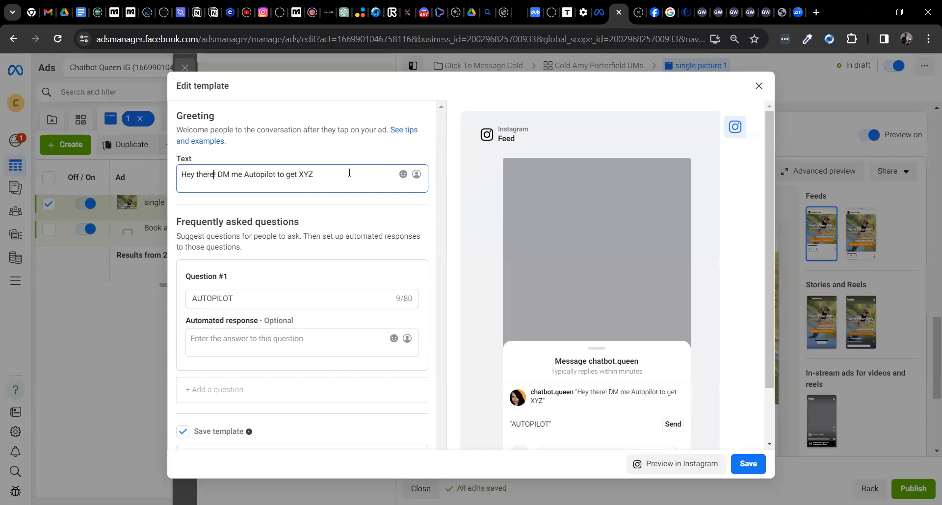
# Name the message template "AUTOLPILOT 02/10/24" and save it.
pyautogui.moveTo(767, 279); pyautogui.dragTo(770, 381)
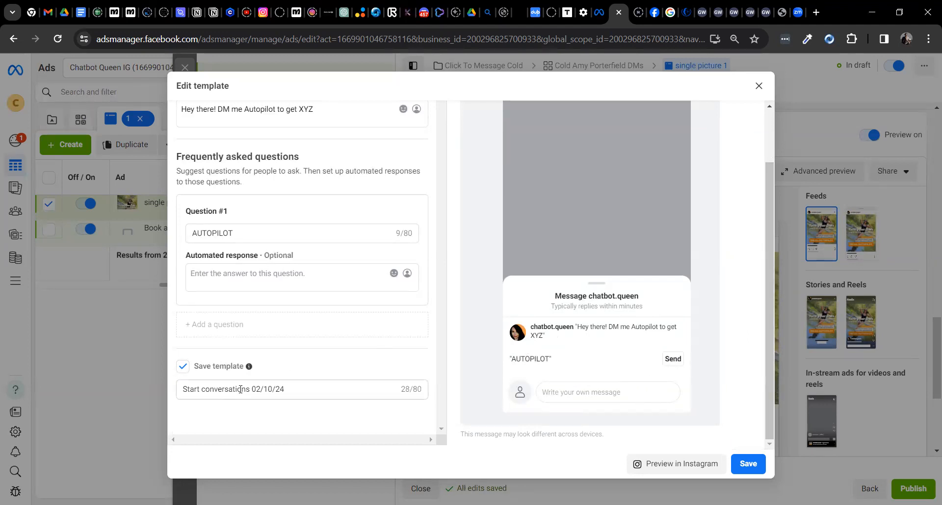
pyautogui.moveTo(306, 393); pyautogui.dragTo(170, 392)
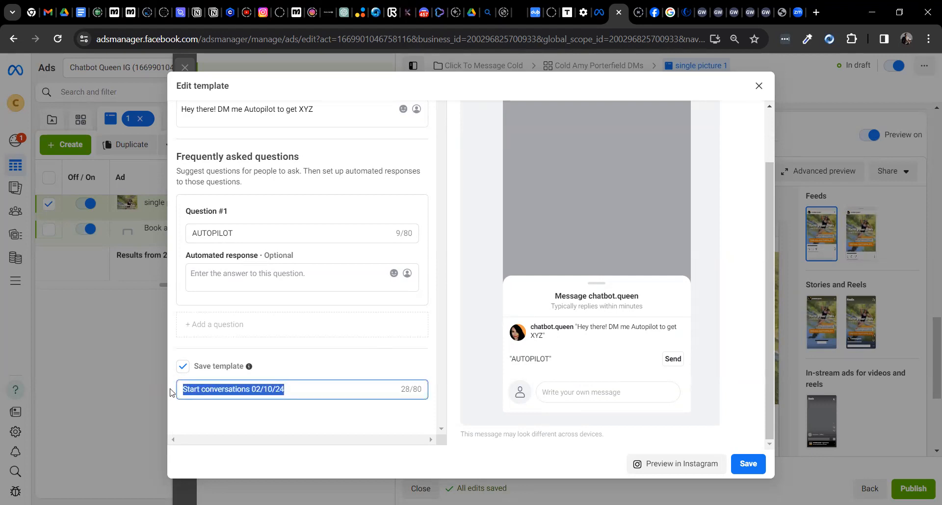
pyautogui.click(249, 390)
pyautogui.moveTo(248, 389); pyautogui.dragTo(161, 388)
pyautogui.write('AUTOLPILO')
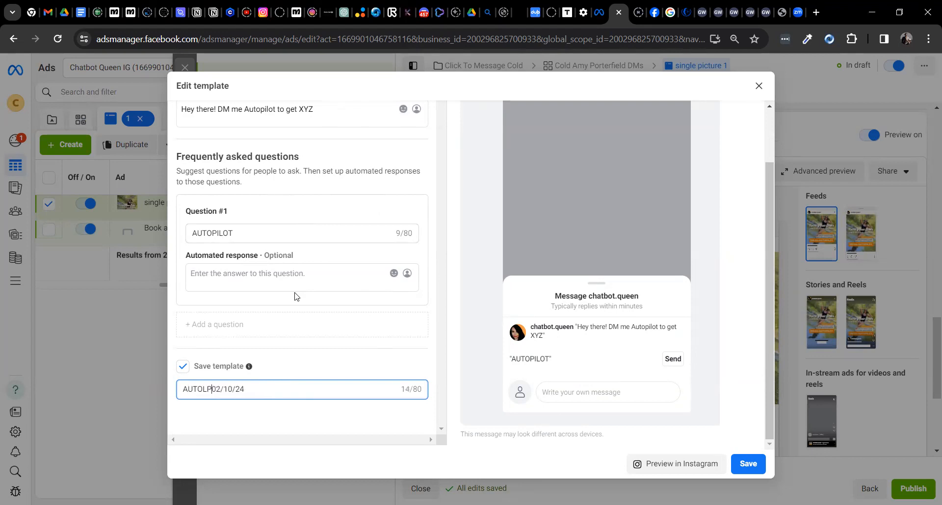
pyautogui.write('T')
pyautogui.click(742, 473)
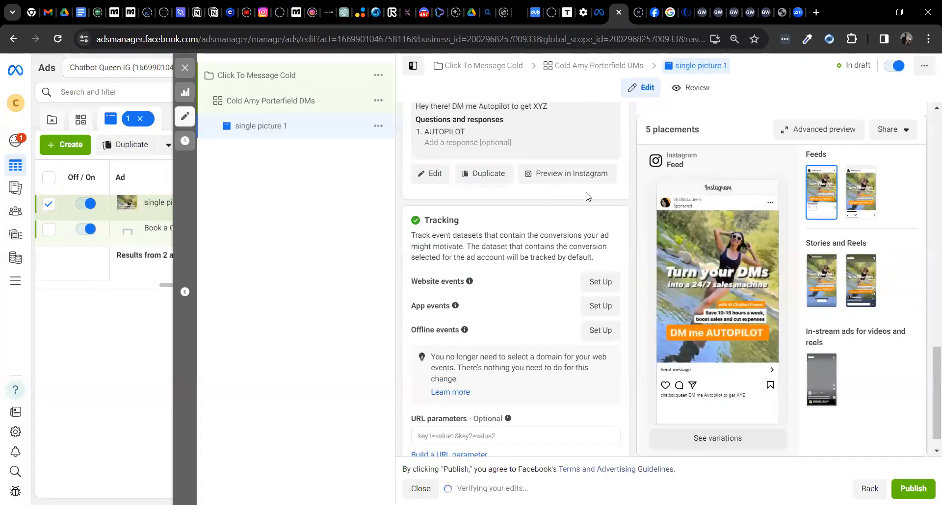
# Examine the selected message template, the tracking events and the URL parameters of the ad.
pyautogui.moveTo(930, 370); pyautogui.dragTo(928, 294)
pyautogui.scroll(-2, 928, 293)
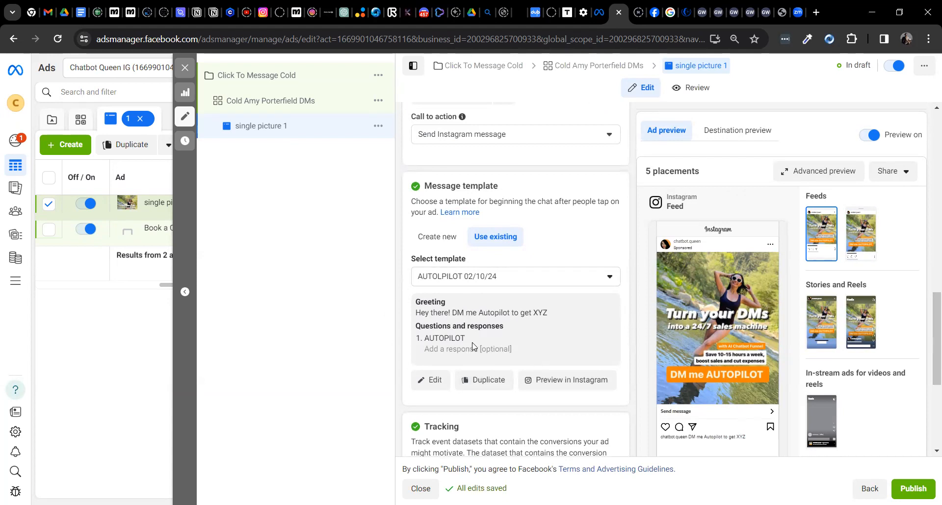
pyautogui.moveTo(927, 363); pyautogui.dragTo(927, 424)
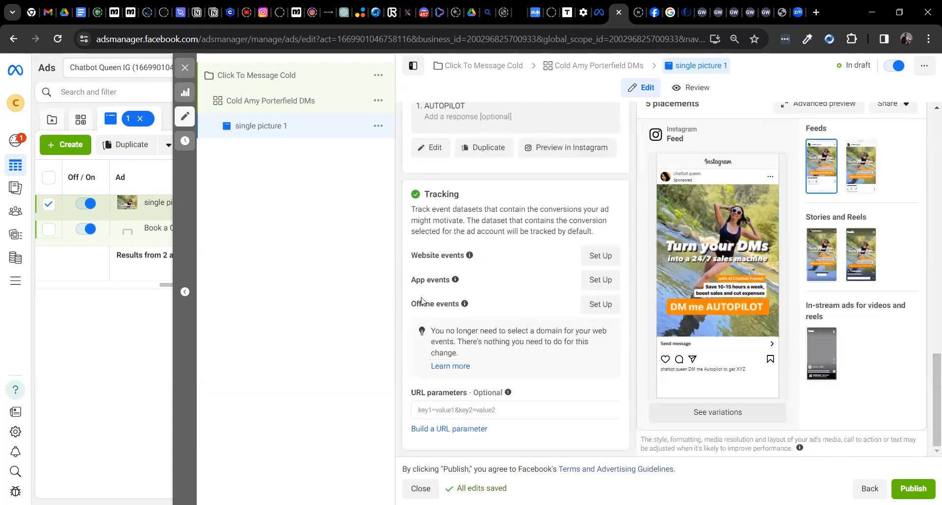
pyautogui.moveTo(928, 375); pyautogui.dragTo(928, 400)
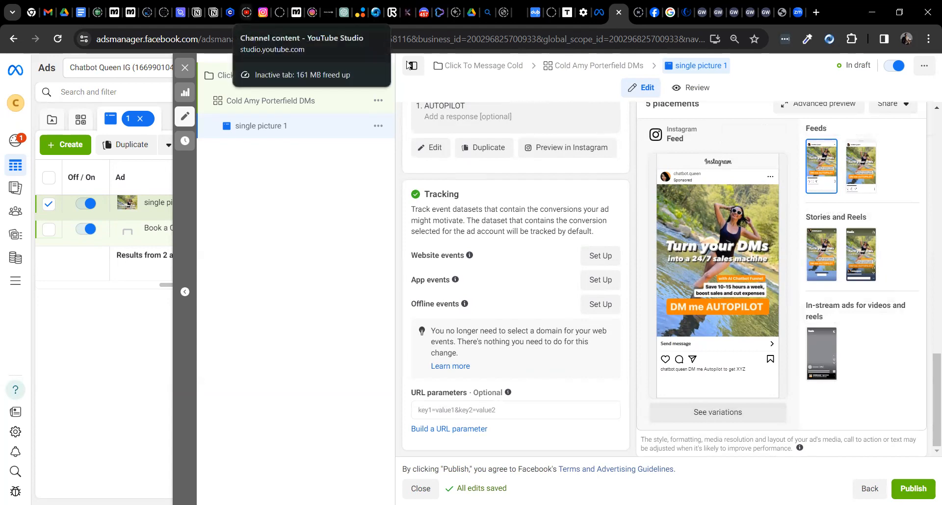
pyautogui.click(378, 101)
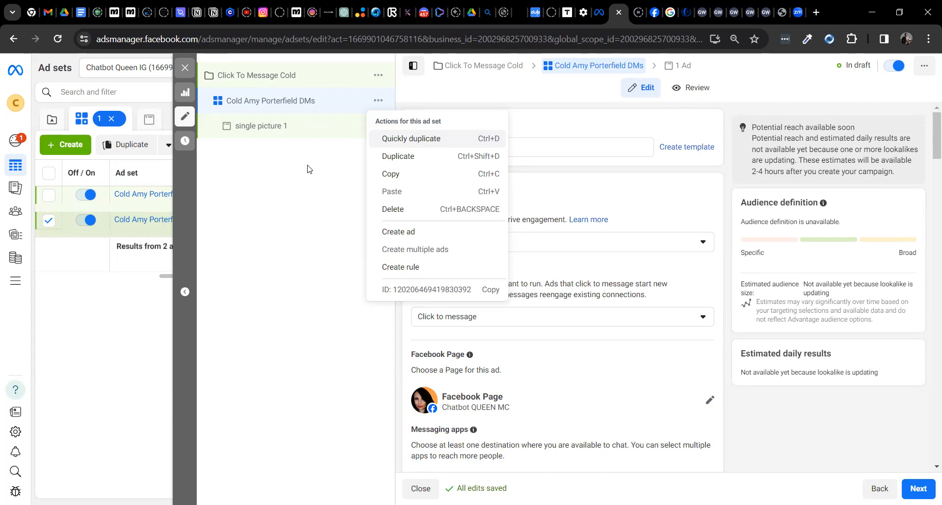
pyautogui.click(234, 165)
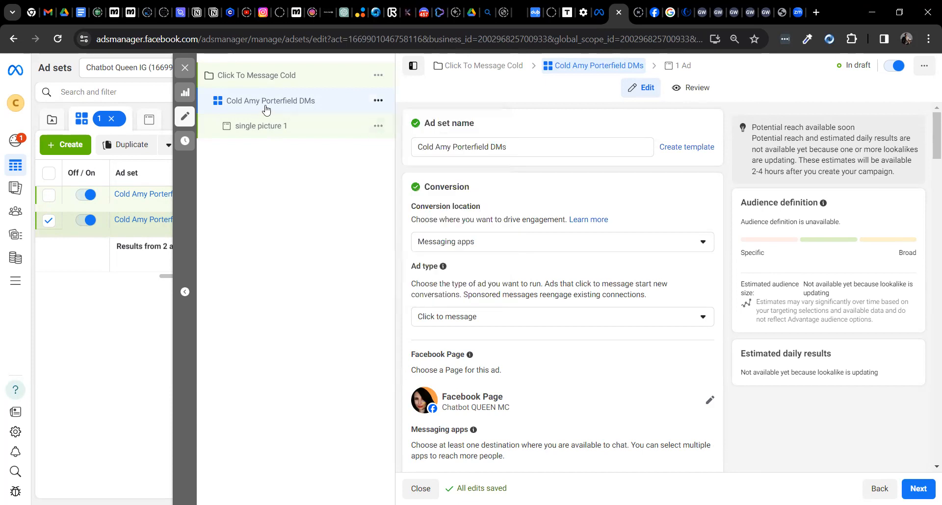
# Remove the media from the "single picture 1" ad's creative.
pyautogui.click(262, 140)
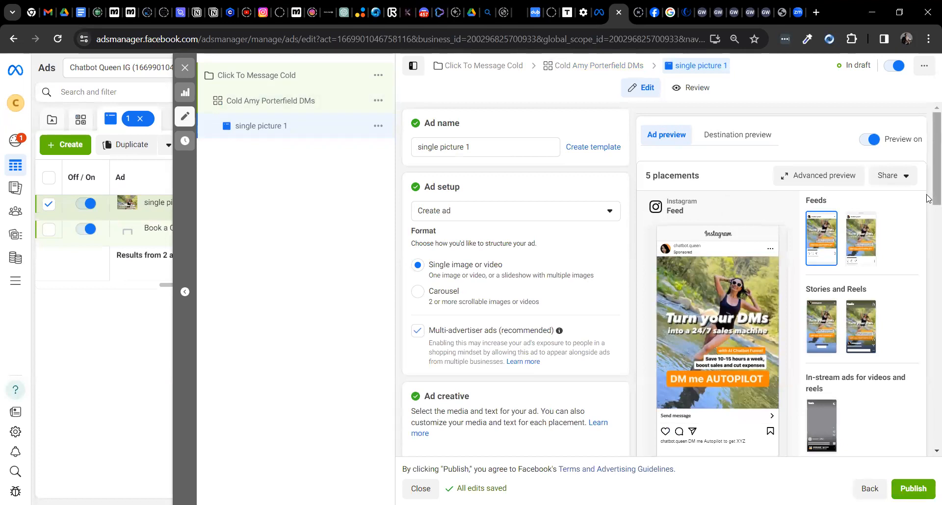
pyautogui.scroll(-3, 926, 201)
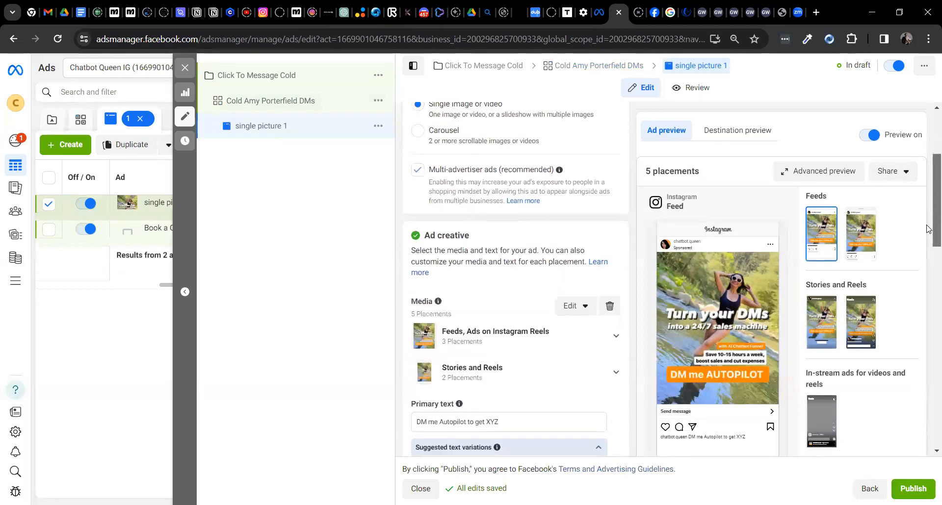
pyautogui.click(610, 307)
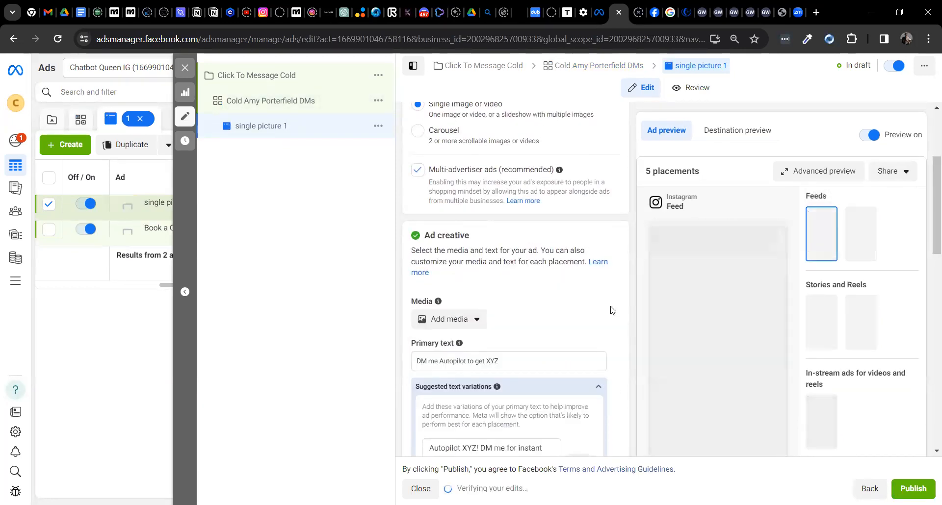
# Examine the media types that can be added and the ad setup choices of the "single picture 1" ad.
pyautogui.click(471, 320)
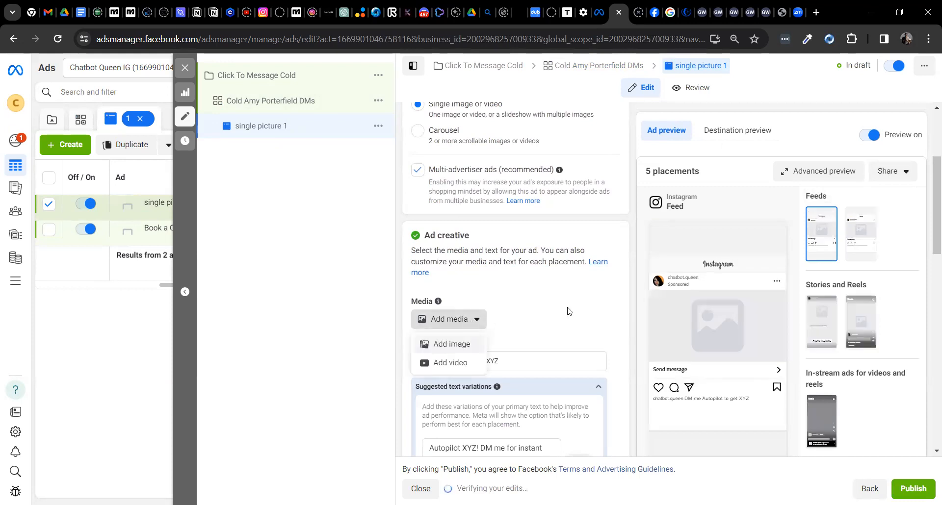
pyautogui.scroll(3, 619, 167)
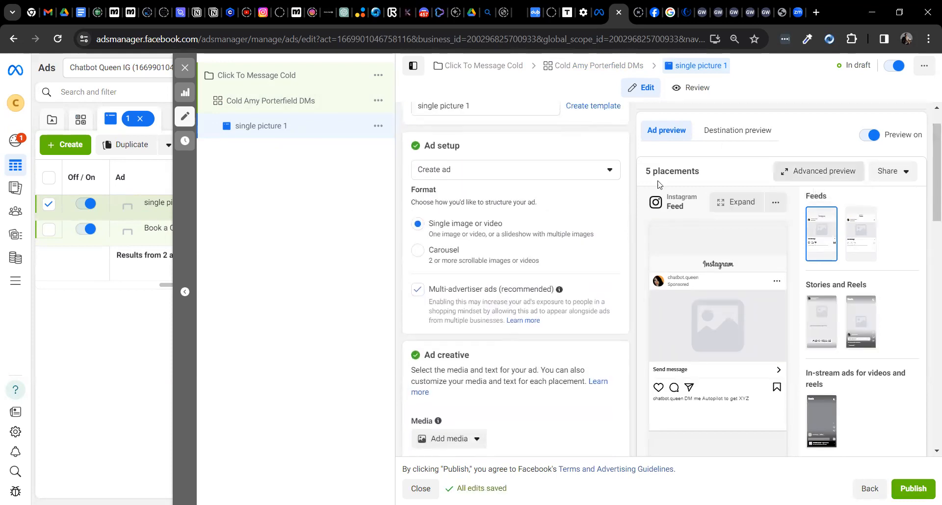
pyautogui.click(616, 172)
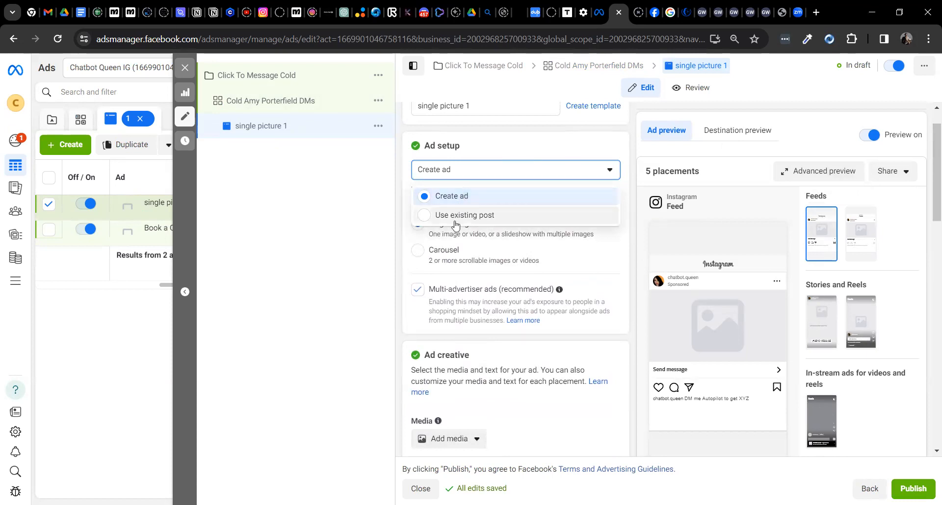
pyautogui.click(388, 205)
# Open the settings of the "Cold Amy Porterfield DMs" ad set.
pyautogui.moveTo(928, 165); pyautogui.dragTo(927, 55)
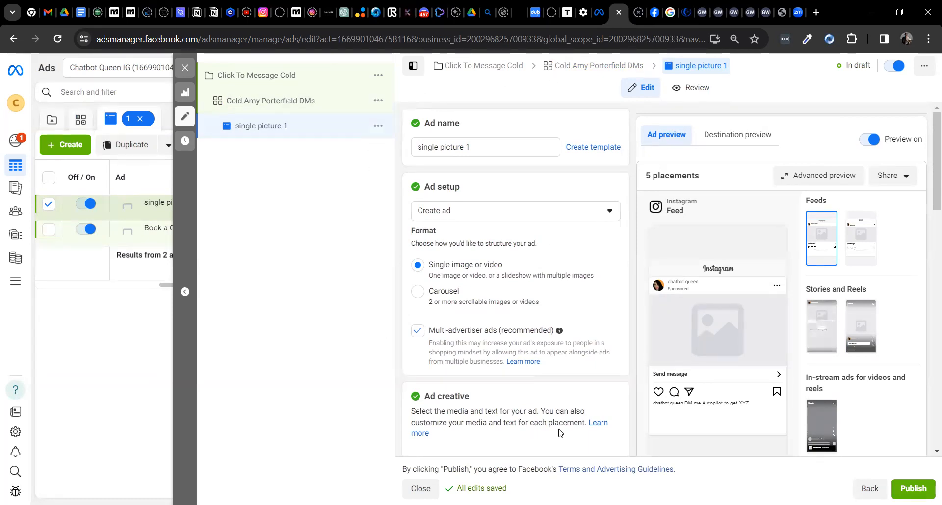
pyautogui.moveTo(936, 204); pyautogui.dragTo(928, 122)
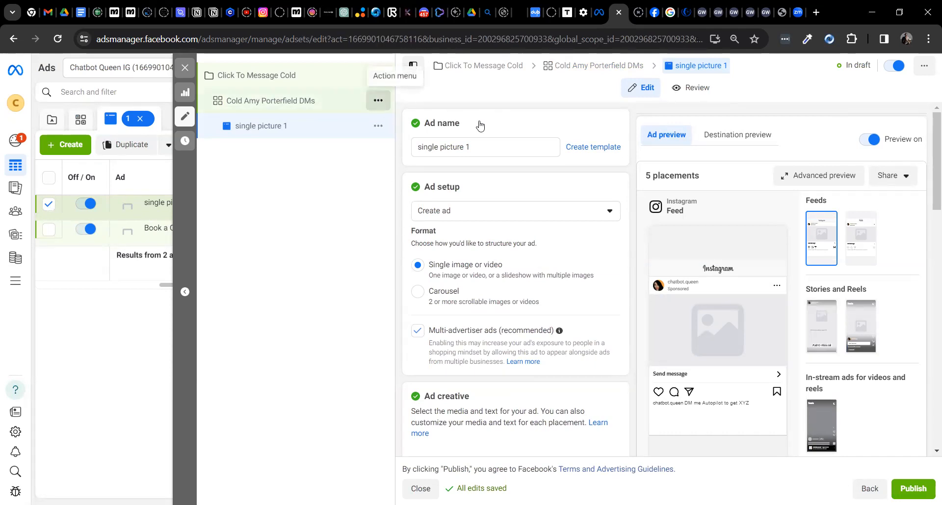
pyautogui.click(378, 100)
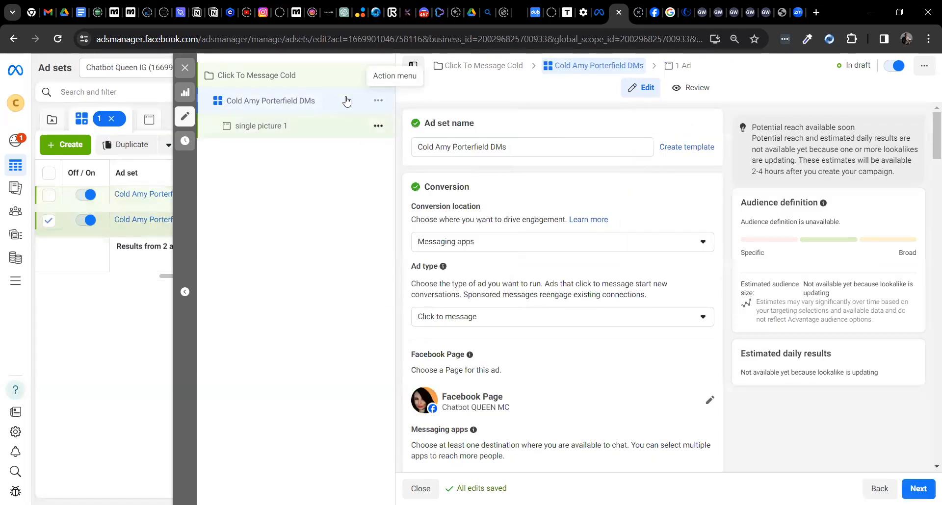